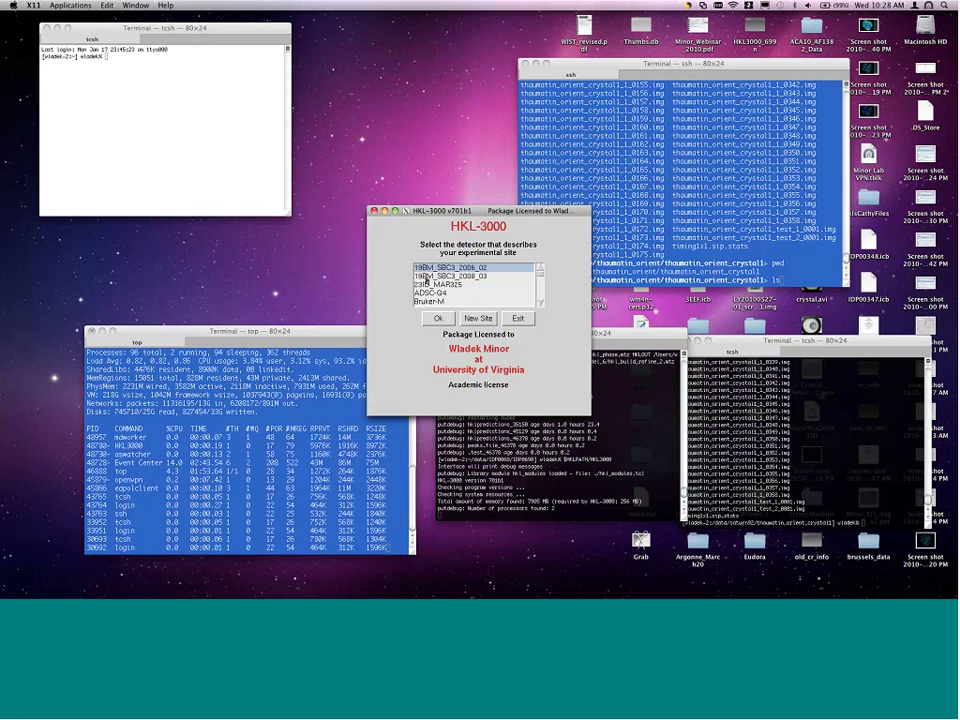
- Open the main processing window using the 19BM_SBC3_2008_03 detector site
left_click(421, 276)
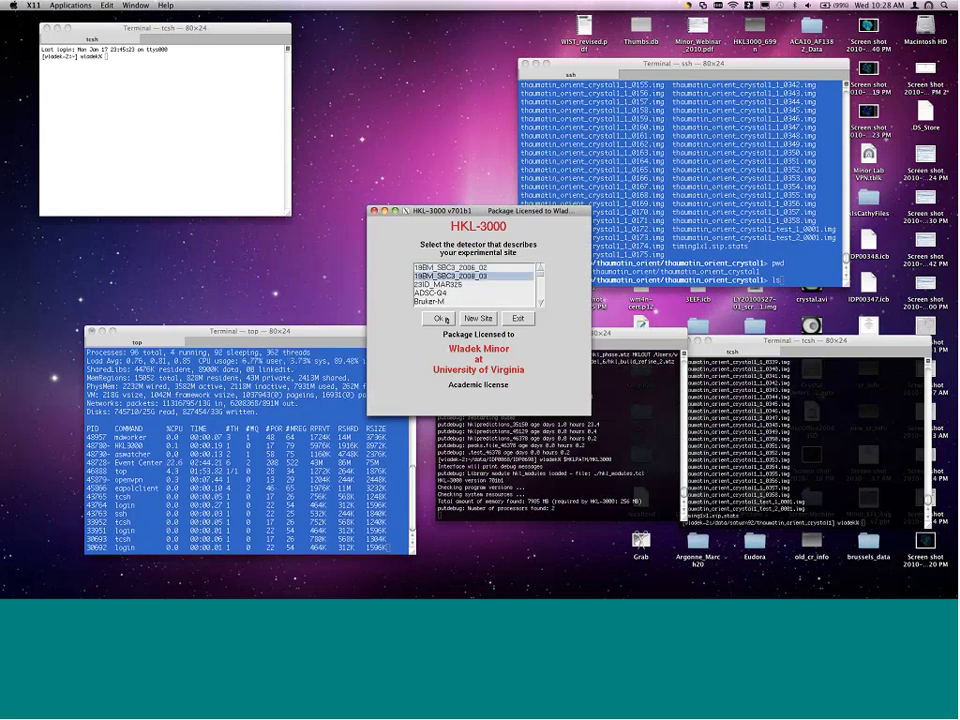
left_click(441, 318)
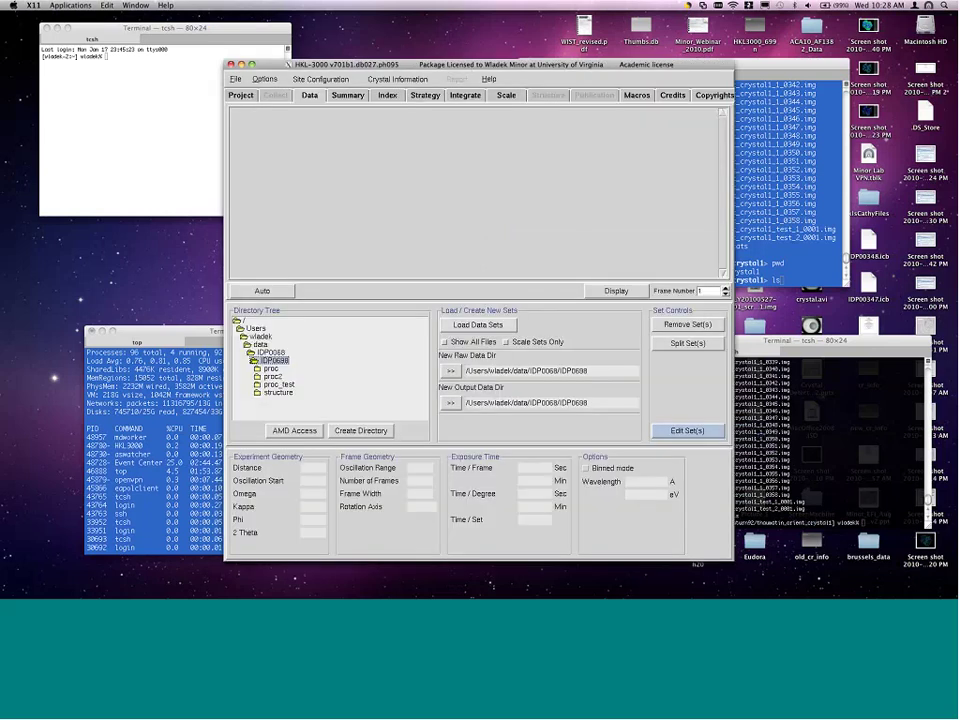
left_click_drag(634, 56, 663, 55)
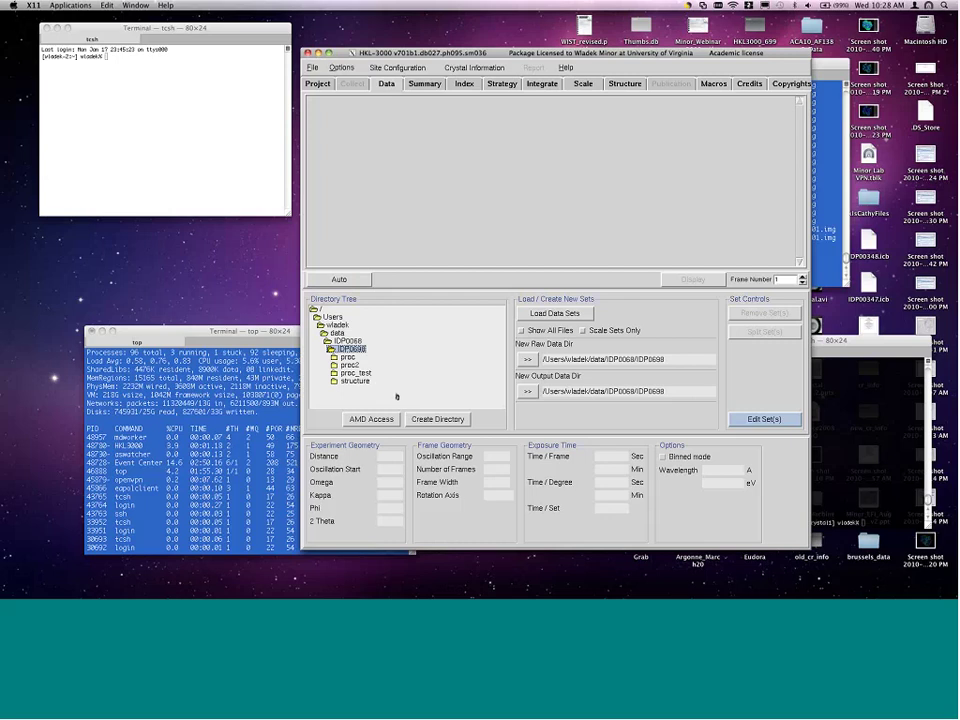
- Create a new directory called webinar inside the IDP0698 data folder
left_click(419, 421)
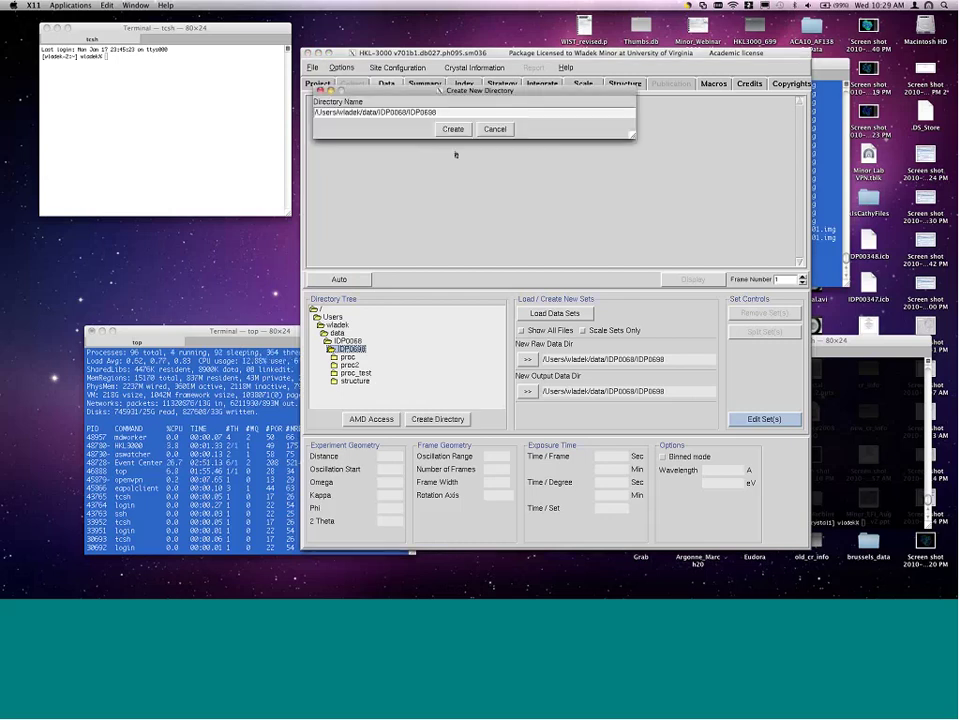
left_click(457, 113)
type("/webin")
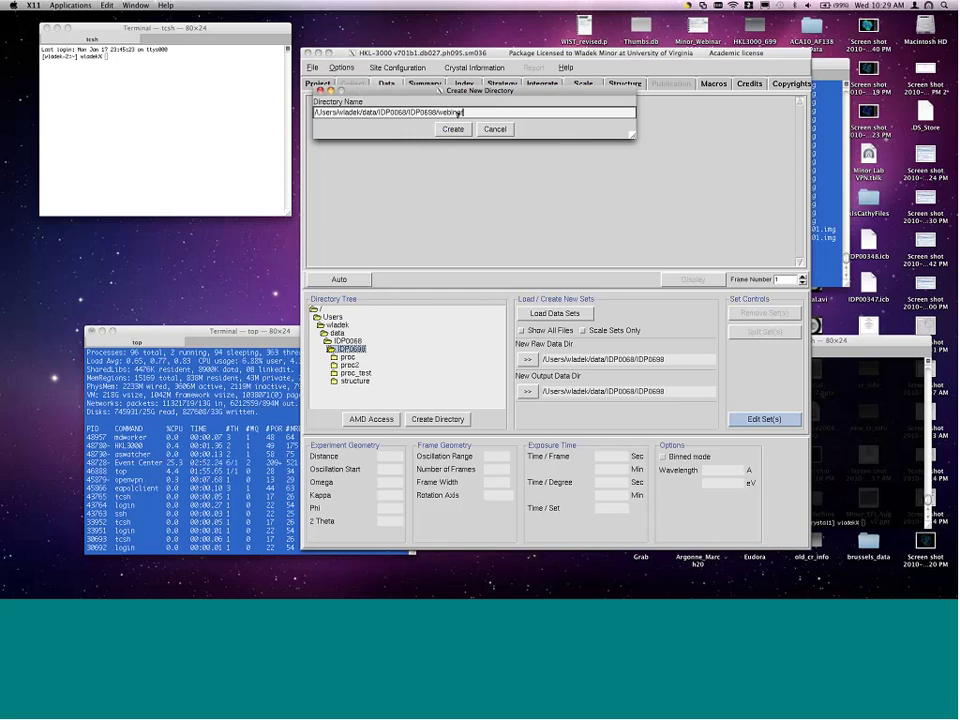
type("ar")
key("Return")
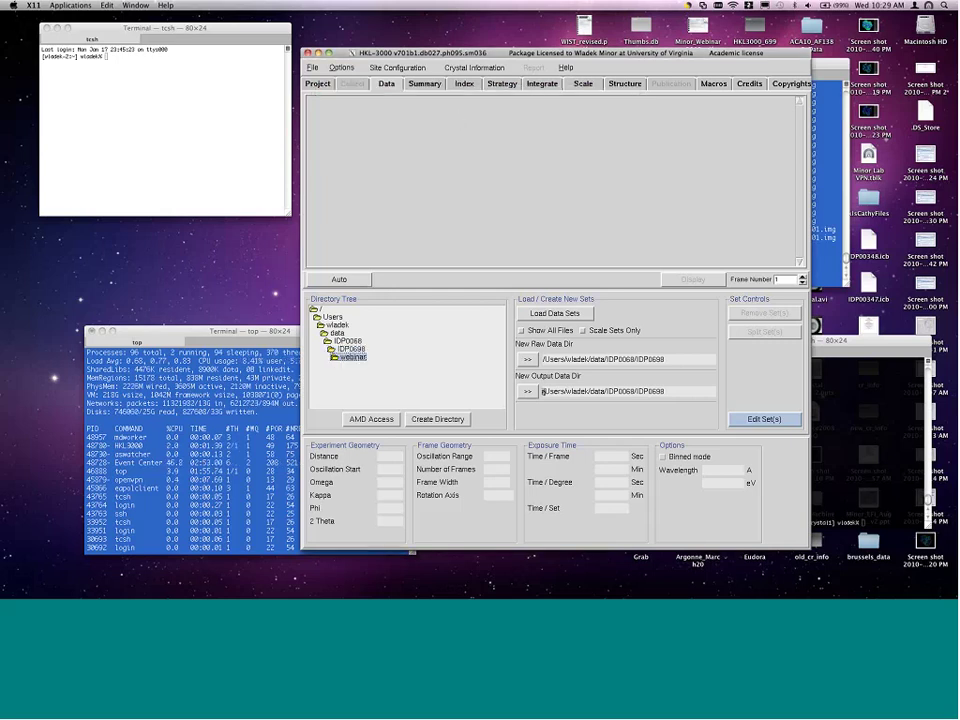
- Make the webinar folder the new output data directory and load the data set IDP00698_ct1-1.0### [1-180]
left_click(529, 391)
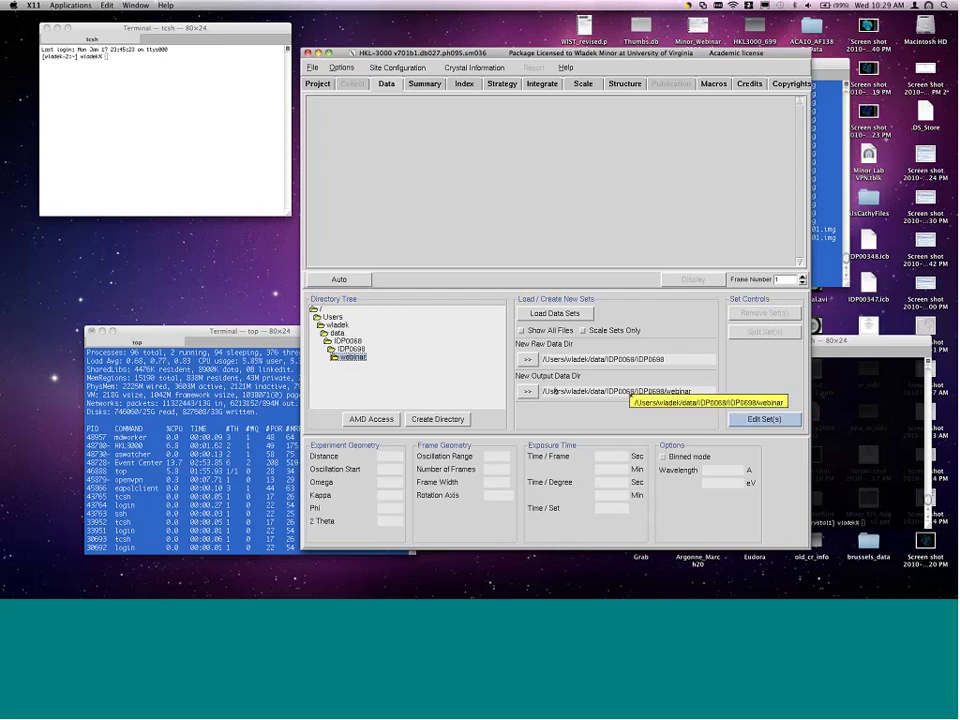
left_click(588, 313)
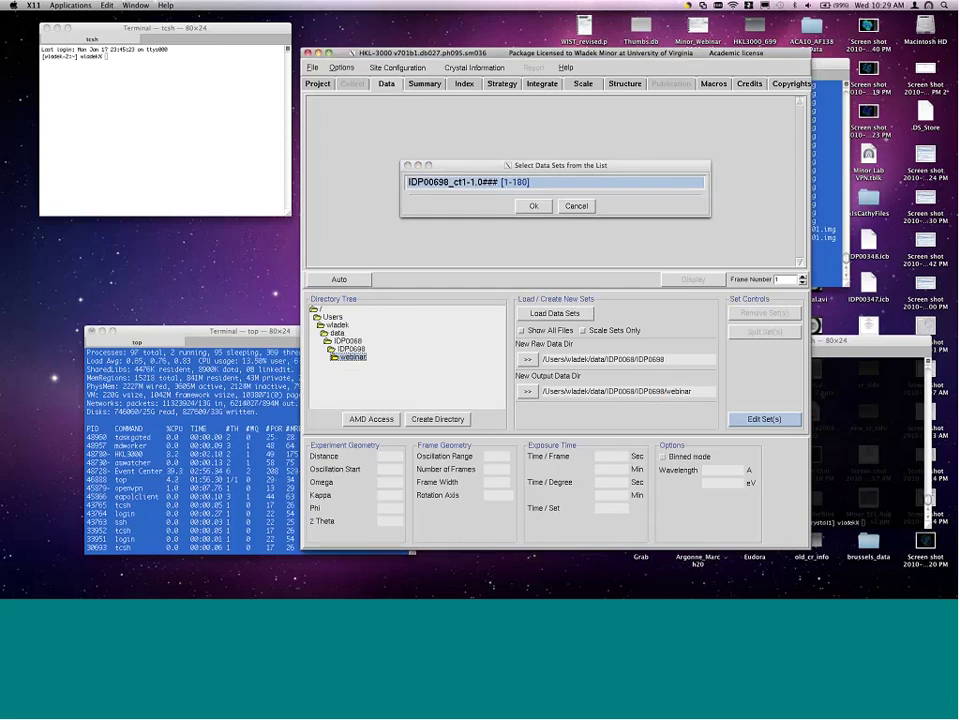
left_click(535, 206)
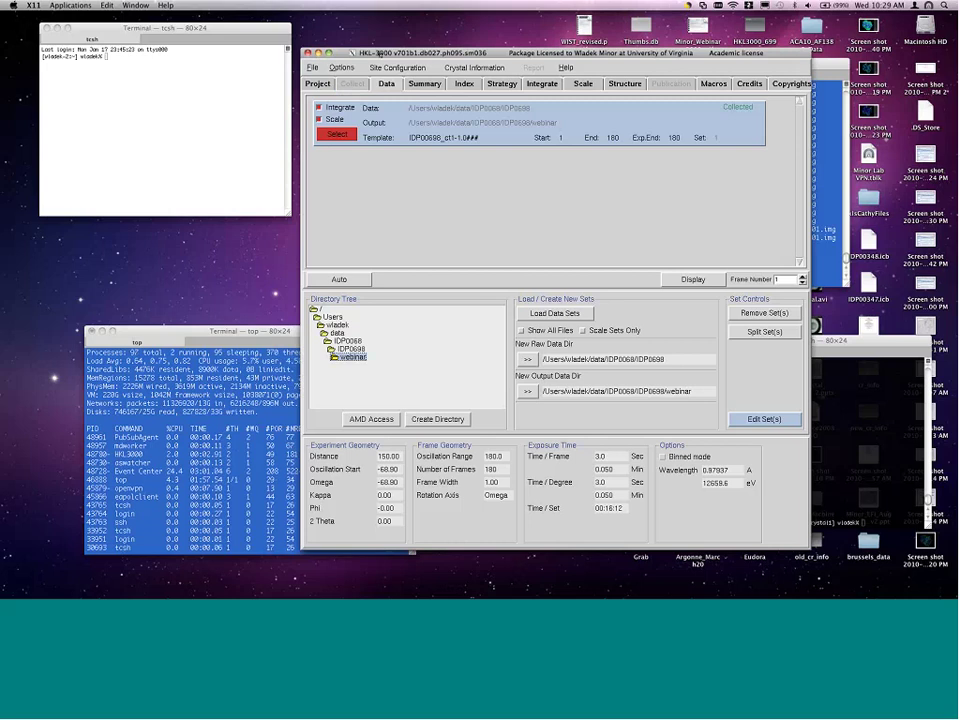
- Edit project1 to download its protein sequence from CSGID with id 00698 and set SeMet as the anomalous source
left_click_drag(380, 53, 453, 44)
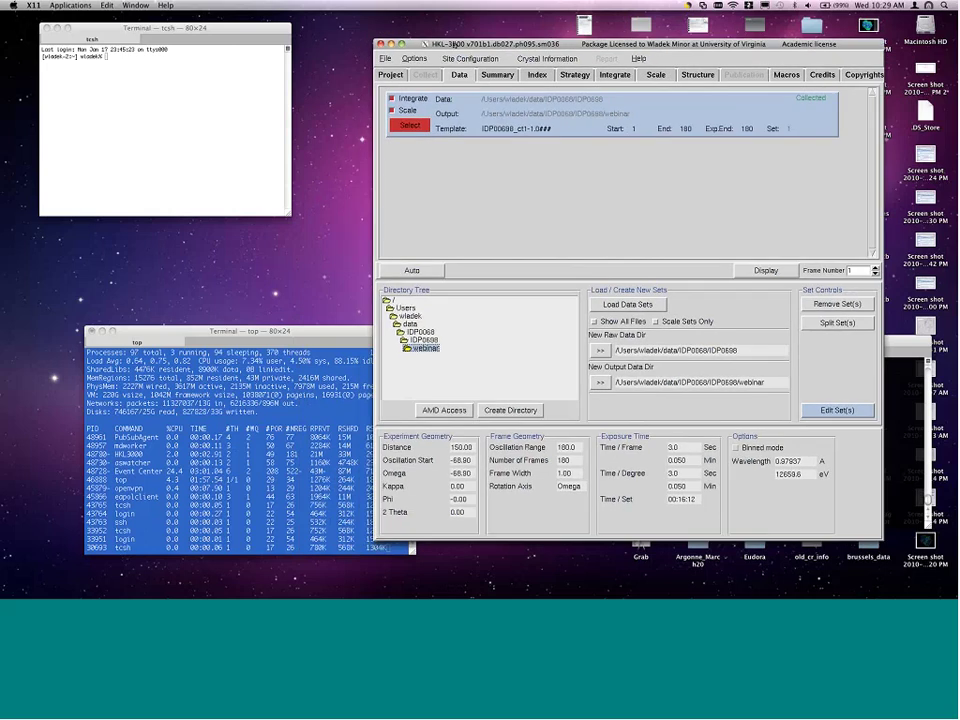
left_click(392, 75)
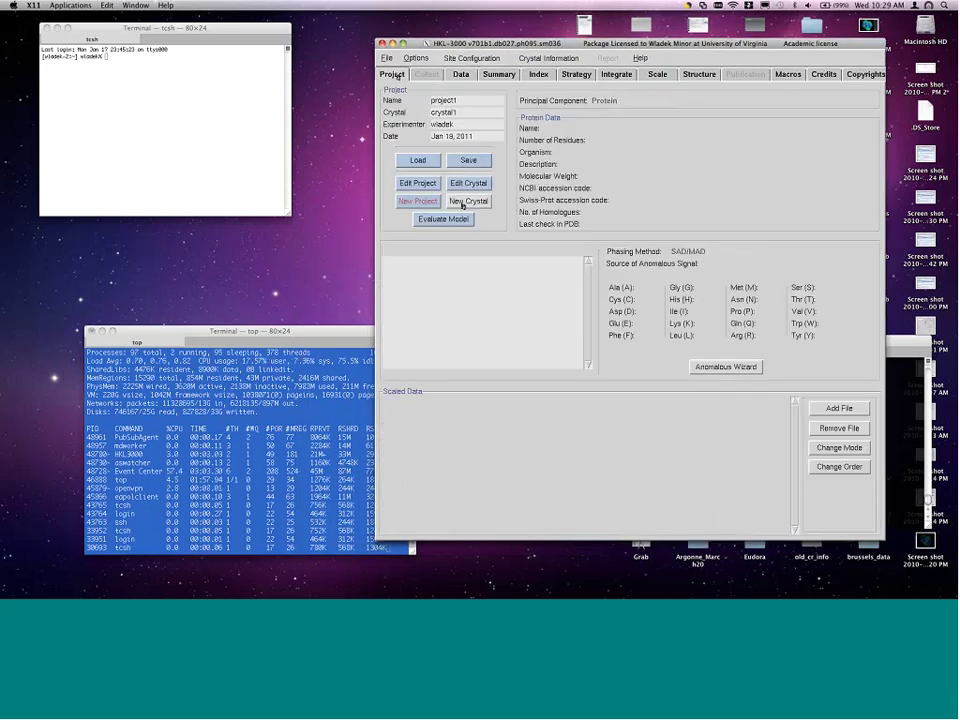
left_click(418, 183)
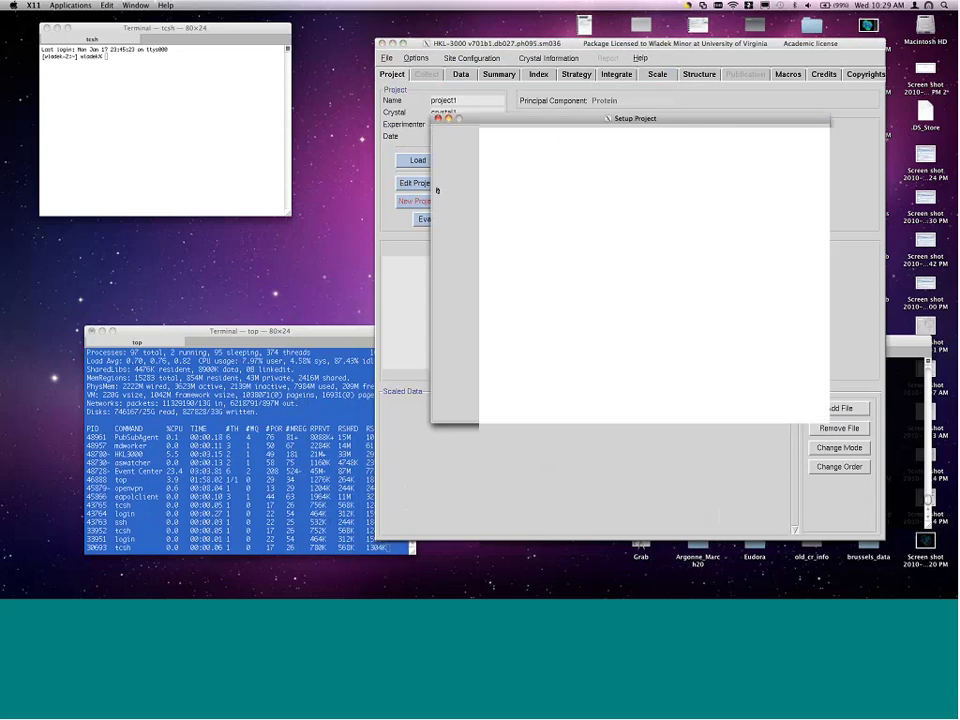
left_click(619, 353)
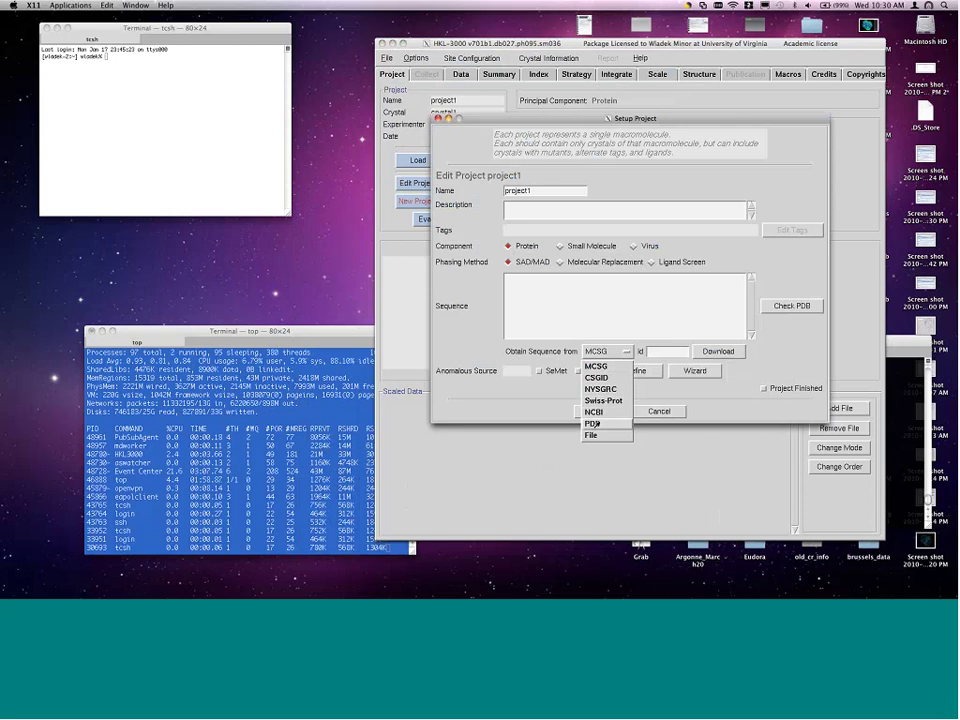
left_click(608, 378)
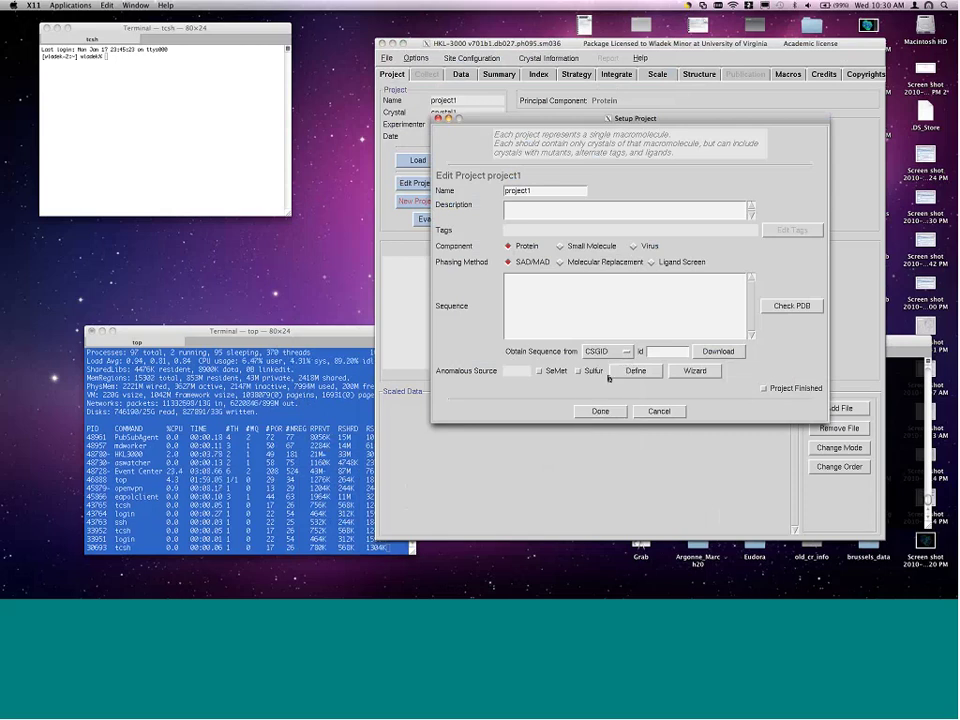
left_click(655, 350)
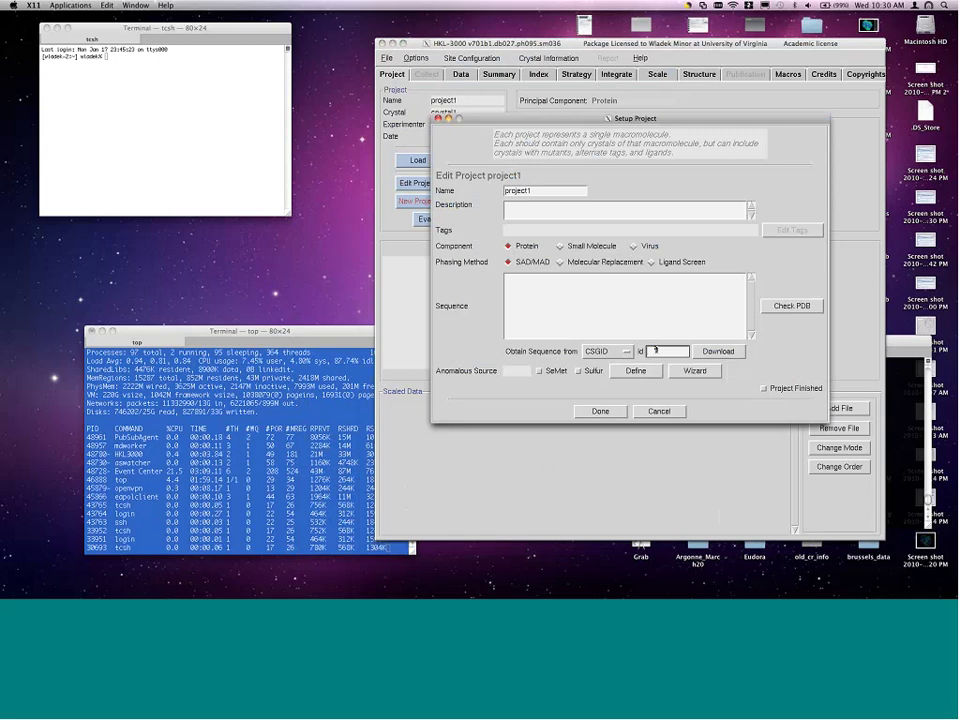
type("00598")
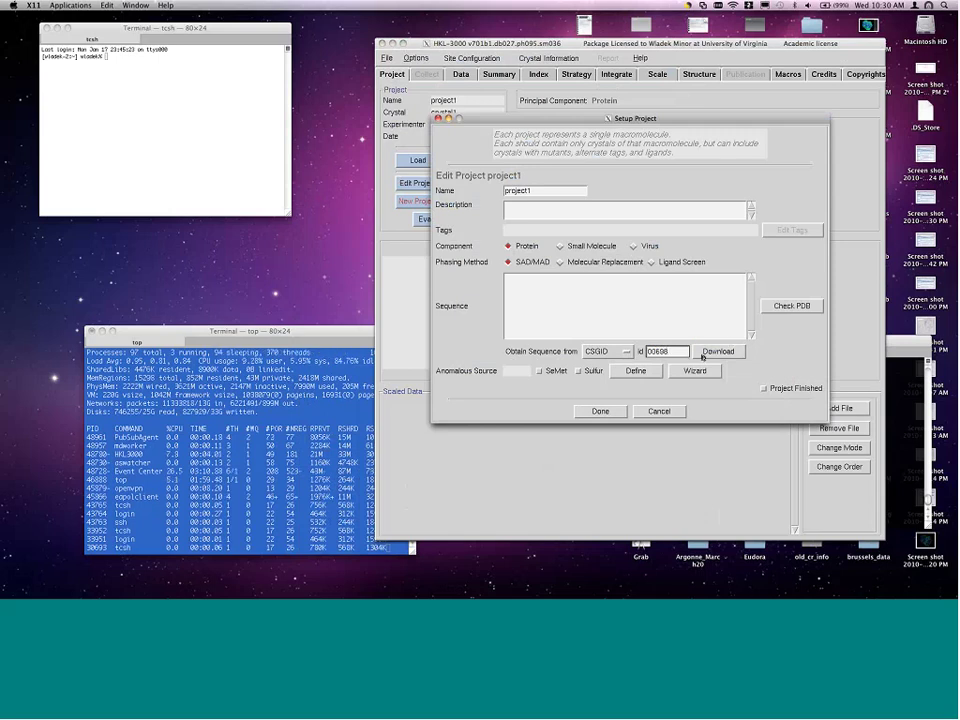
left_click(704, 352)
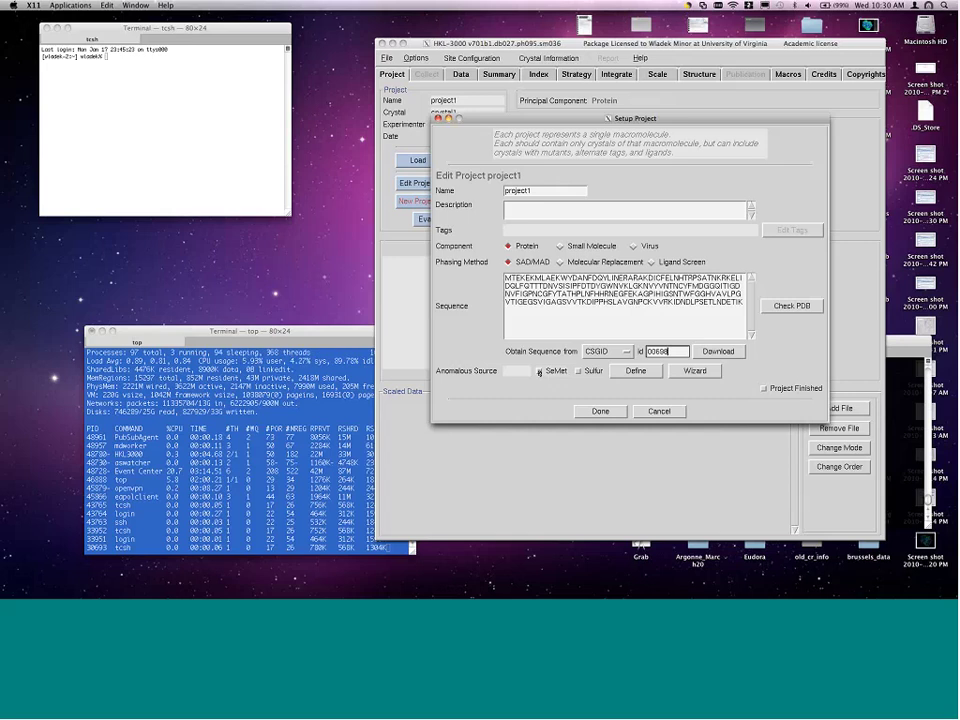
left_click(539, 372)
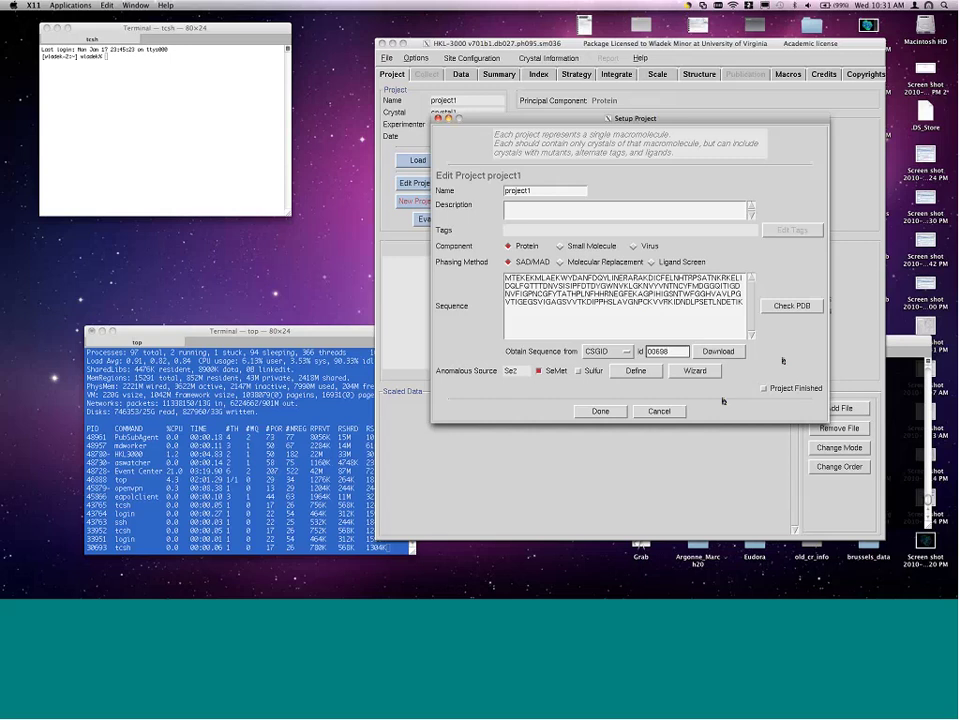
left_click(602, 411)
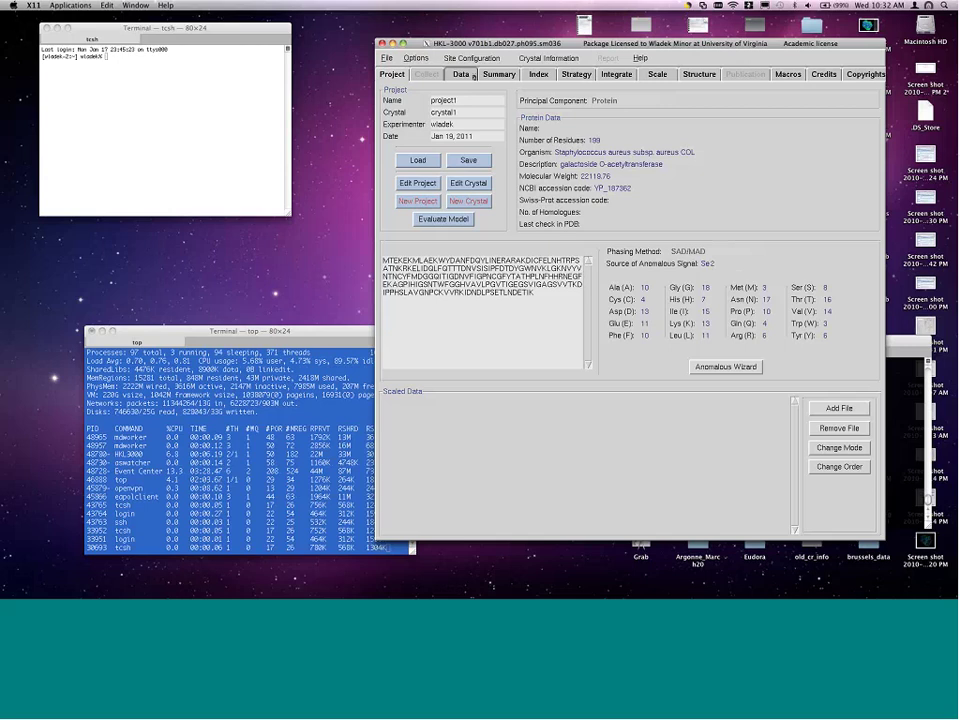
- Display frame 1 of the loaded data set and examine the diffraction spots and their resolution across the detector image
left_click(473, 77)
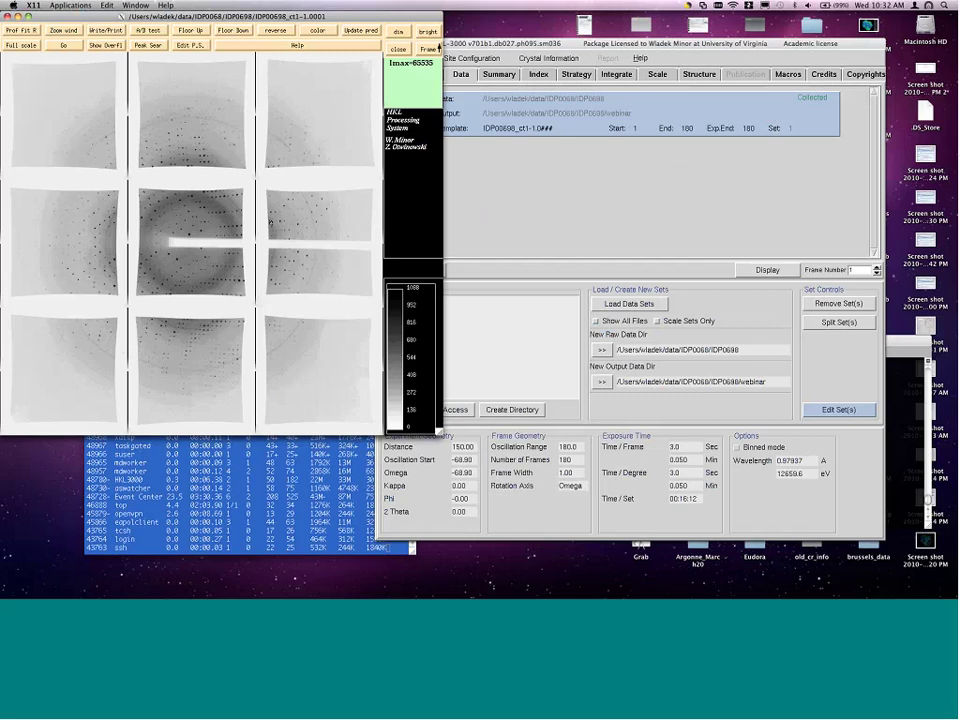
left_click(299, 60)
left_click(252, 148)
left_click(66, 178)
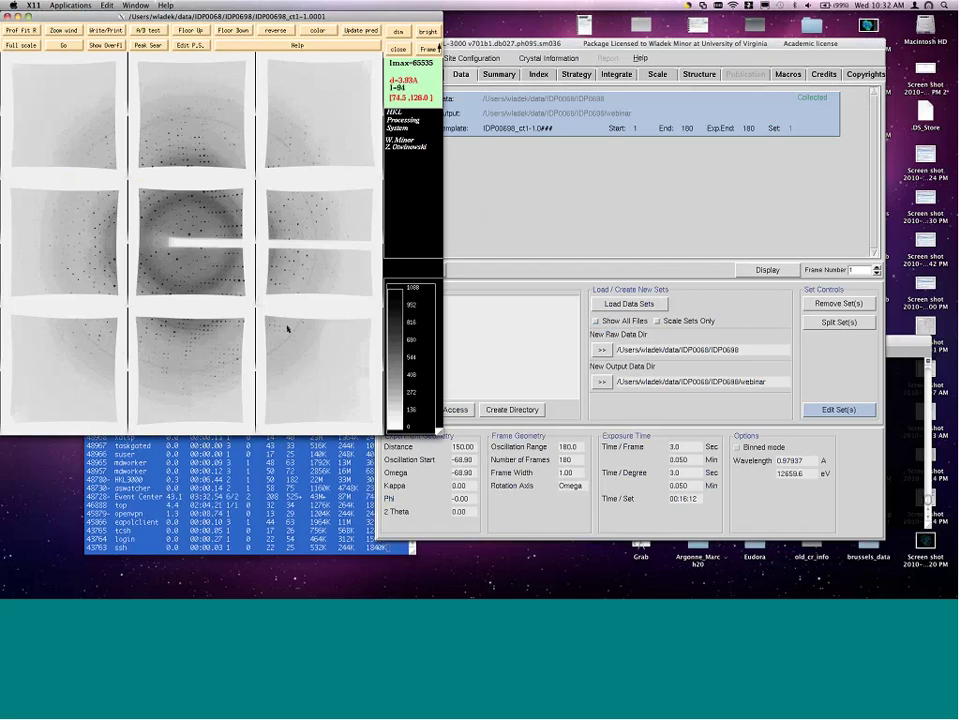
left_click(297, 60)
left_click(268, 178)
left_click(321, 213)
left_click(141, 105)
left_click(300, 63)
left_click(228, 145)
left_click(158, 311)
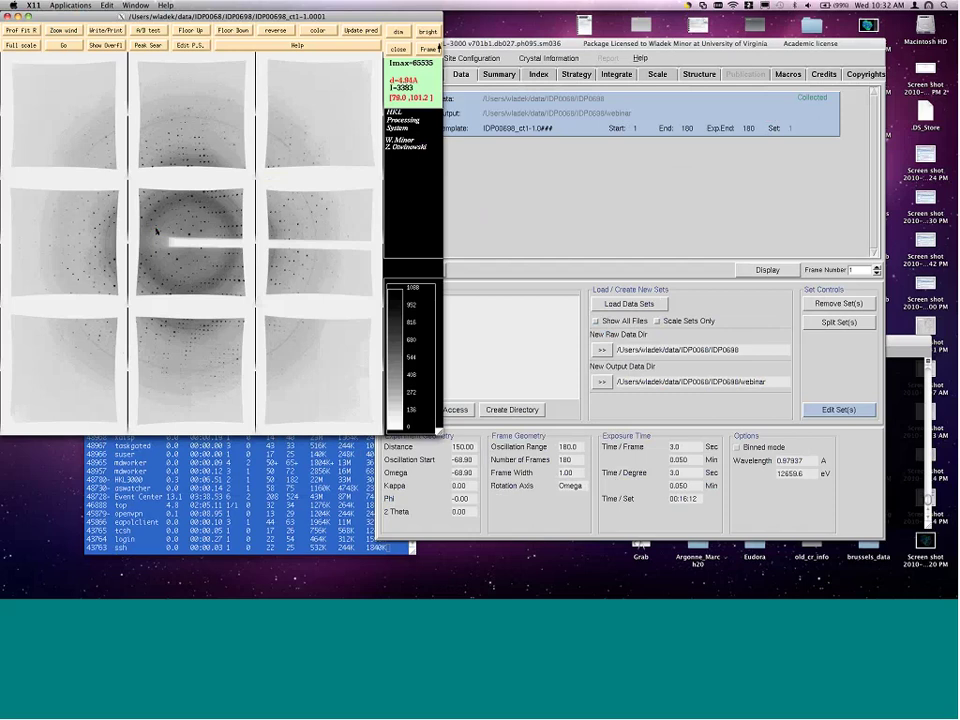
- Run a peak search on the displayed diffraction frame and accept the peaks
left_click(164, 57)
left_click(157, 46)
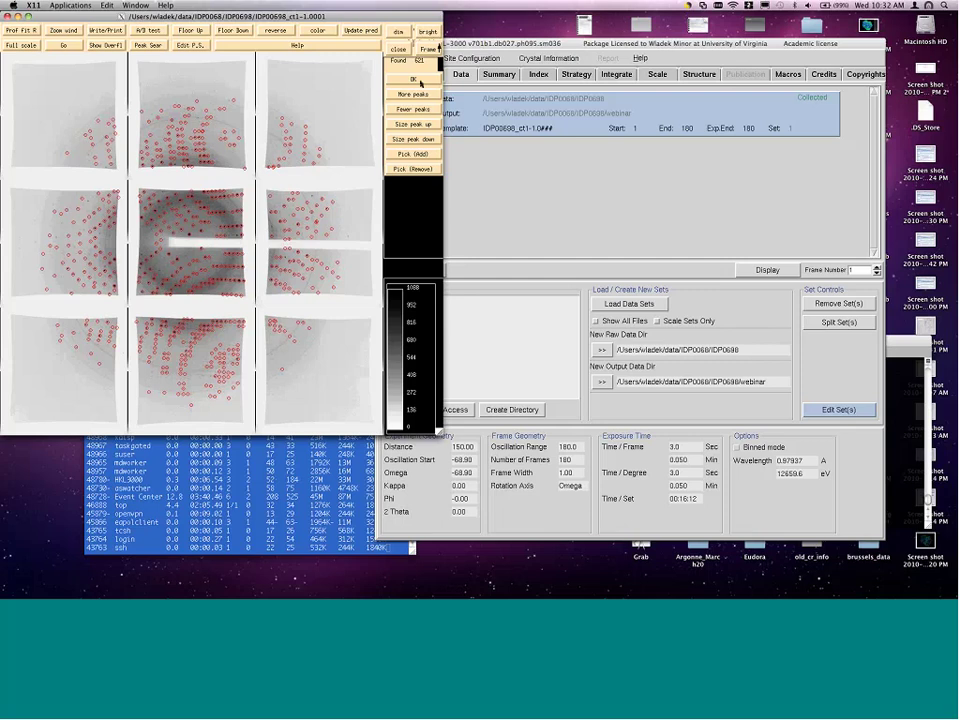
left_click(420, 81)
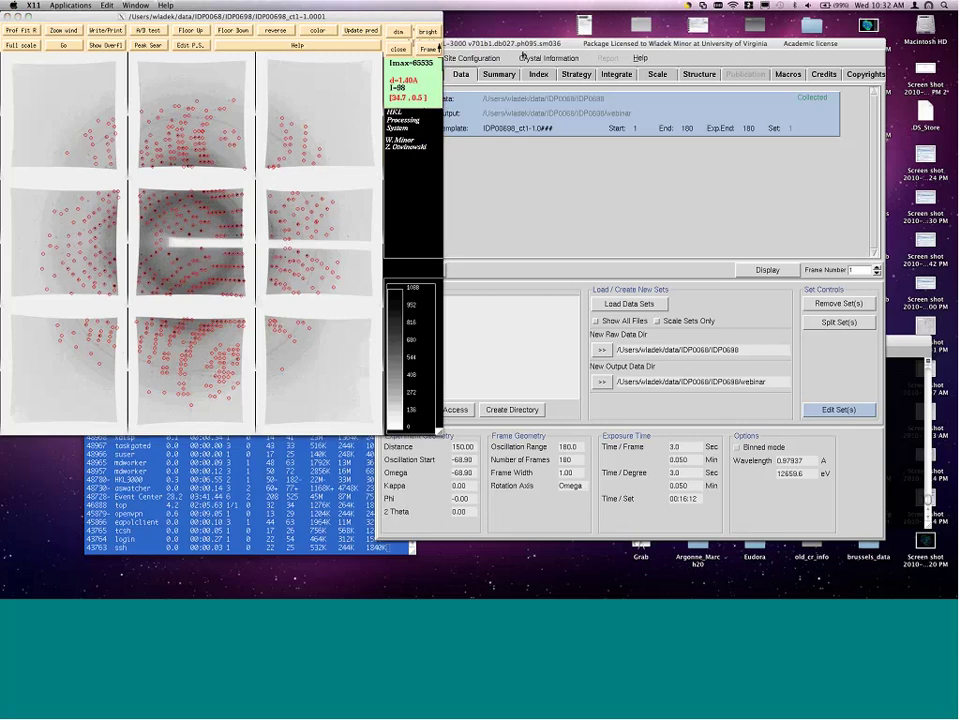
- Autoindex the data set and keep the primitive triclinic lattice in the Bravais lattice table
left_click(538, 74)
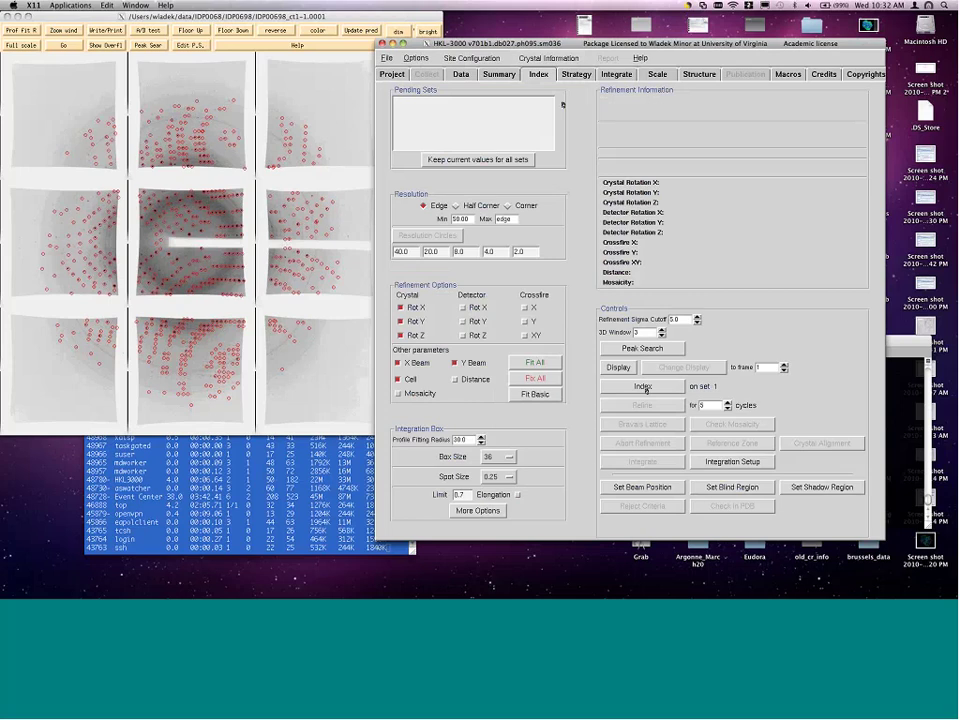
left_click(643, 387)
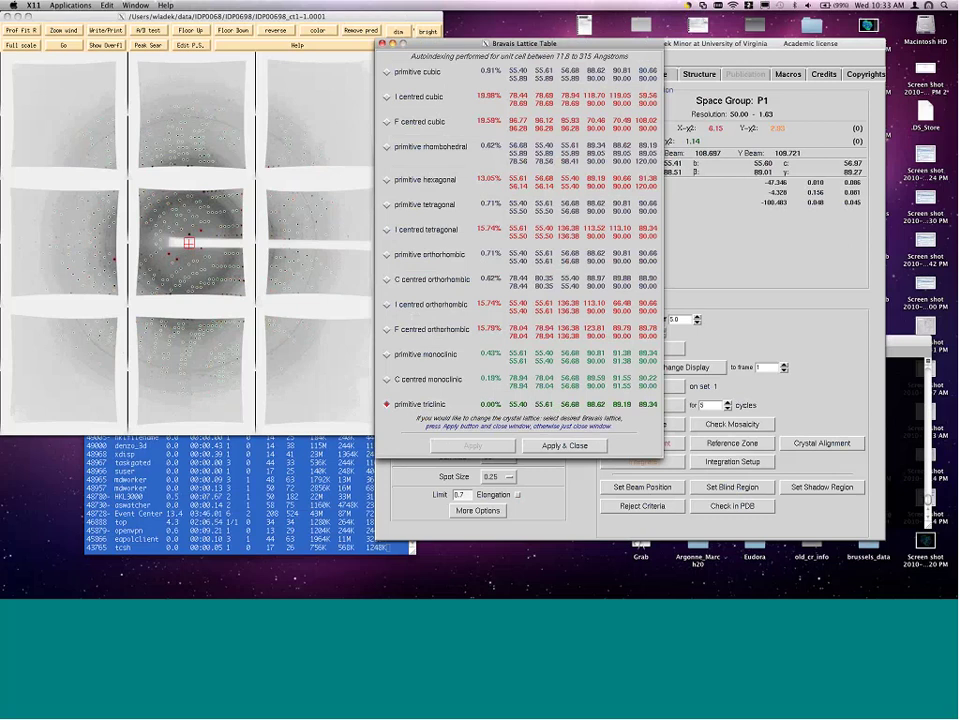
left_click(582, 448)
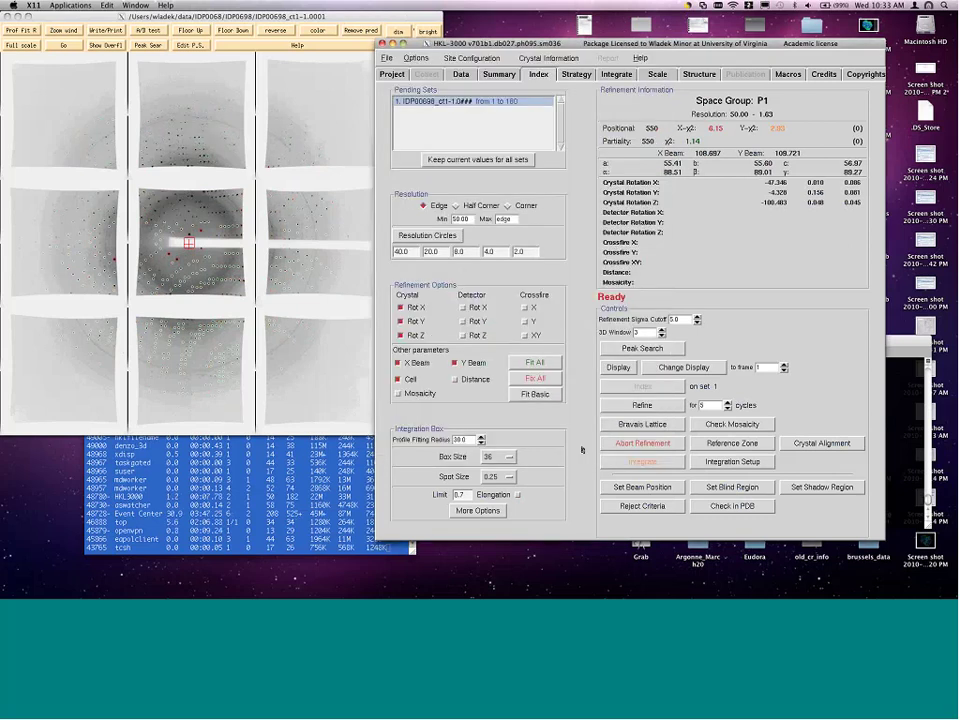
- Refine for 5 cycles with Fit All parameters, and check the detector distance in the data set's experiment geometry
left_click(535, 362)
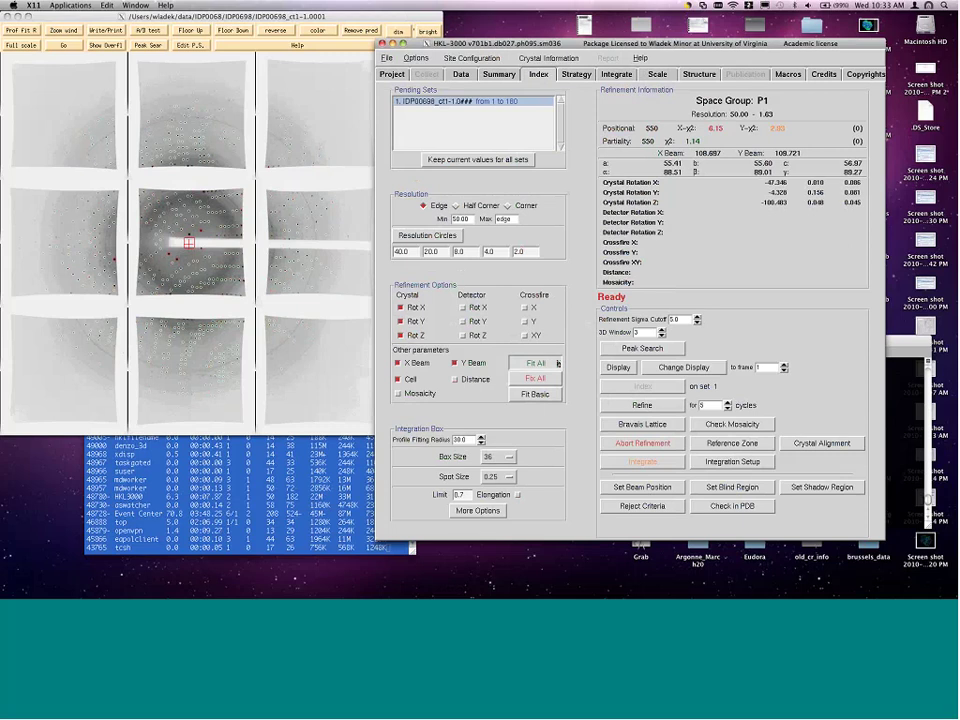
left_click(640, 405)
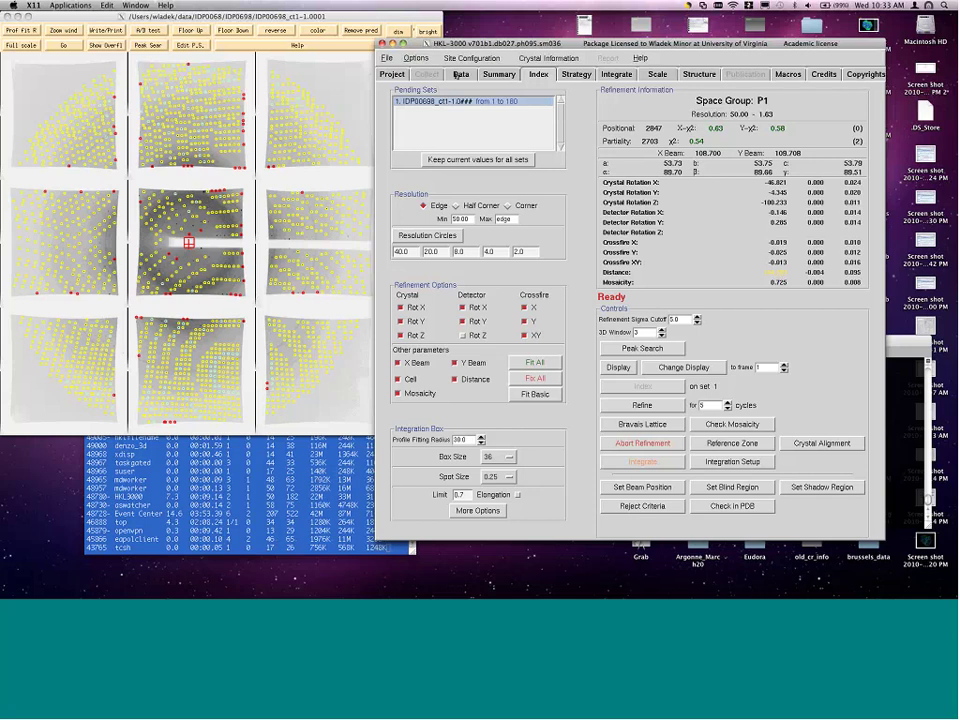
left_click(460, 75)
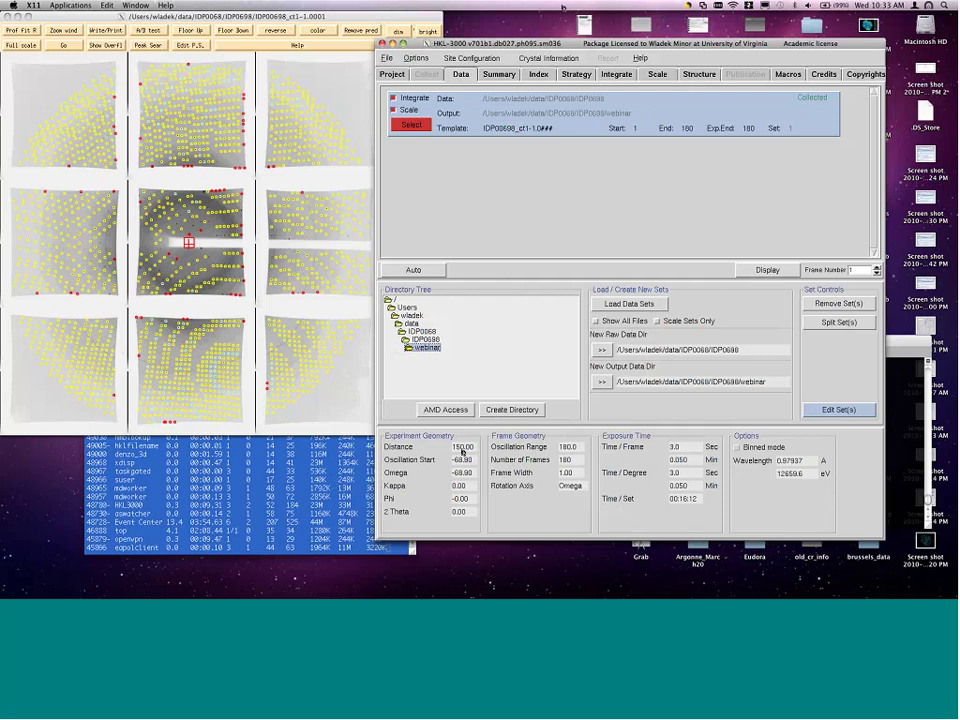
left_click(541, 75)
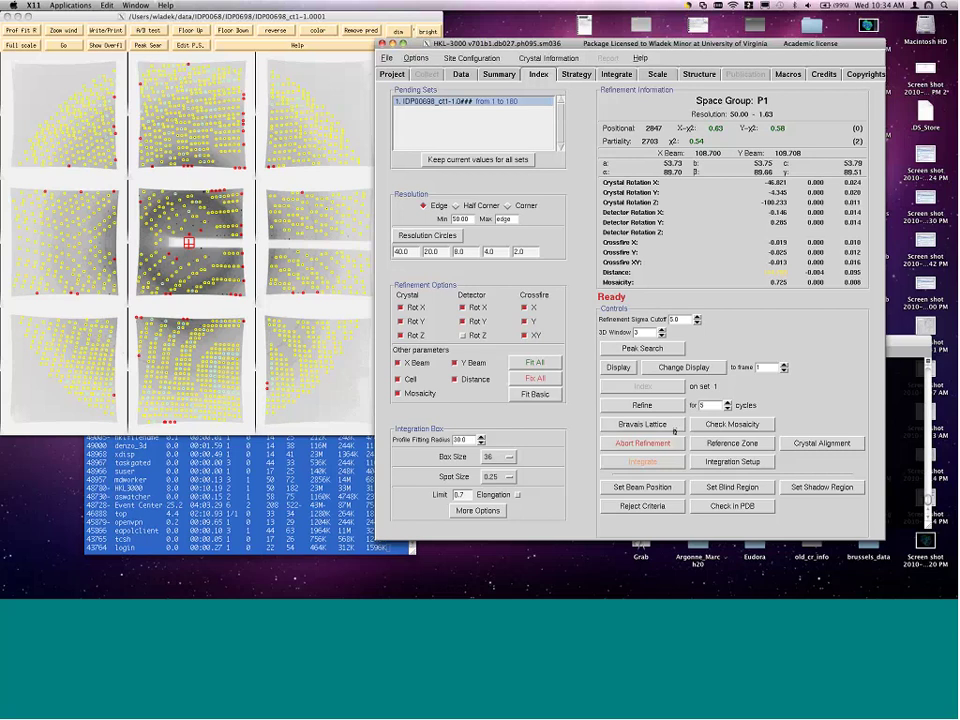
- Change the Bravais lattice to primitive rhombohedral and repeat the 5-cycle refinement until it settles
left_click(674, 428)
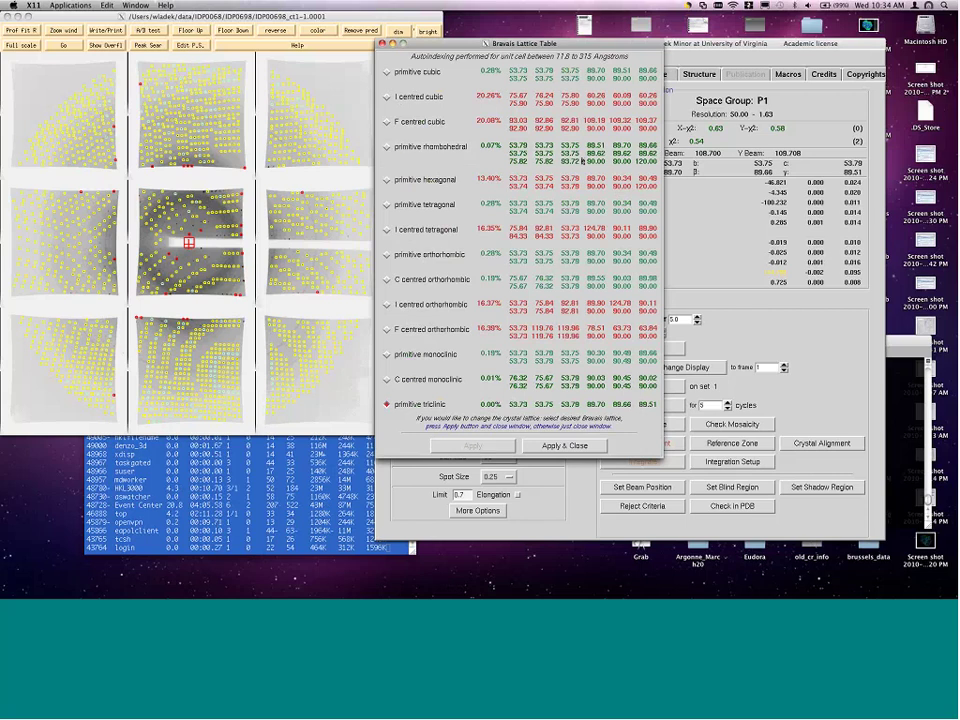
left_click(388, 147)
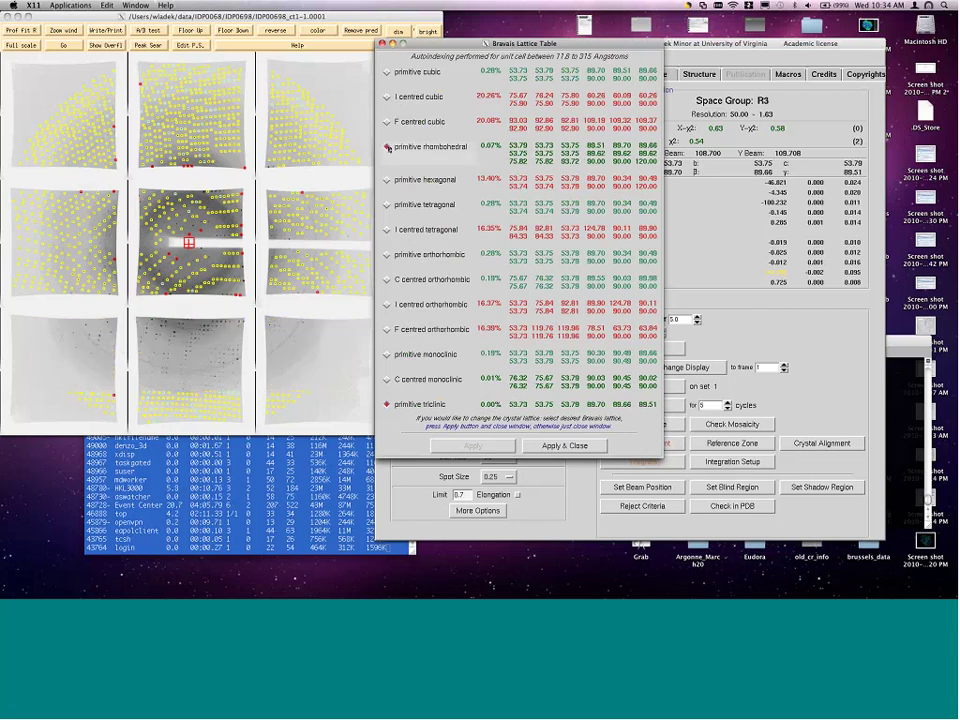
left_click(595, 446)
left_click(633, 405)
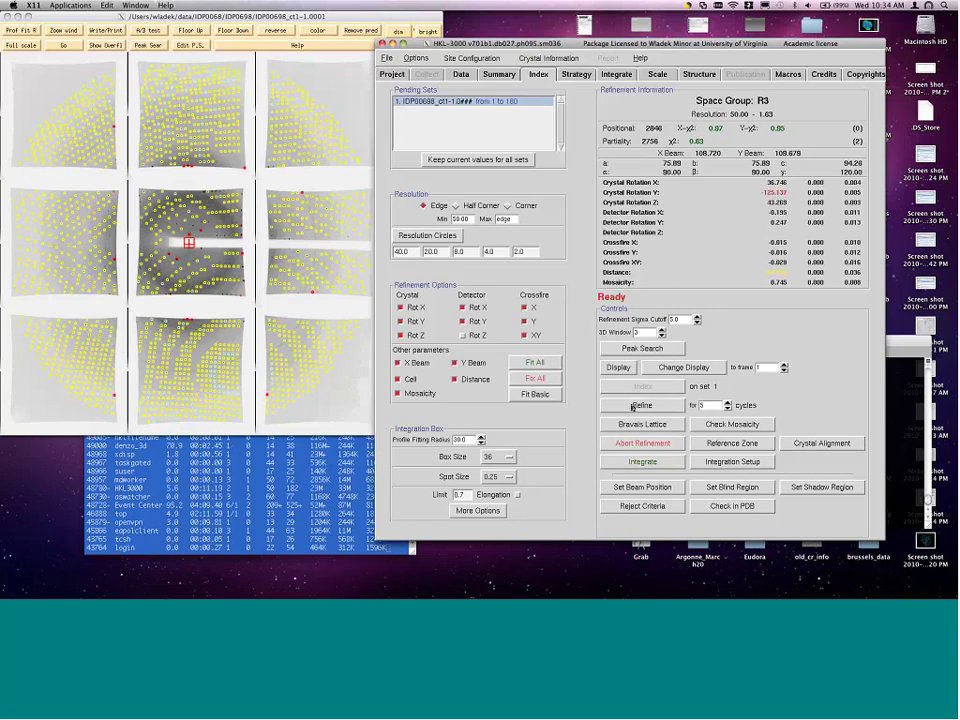
left_click(633, 406)
left_click(633, 406)
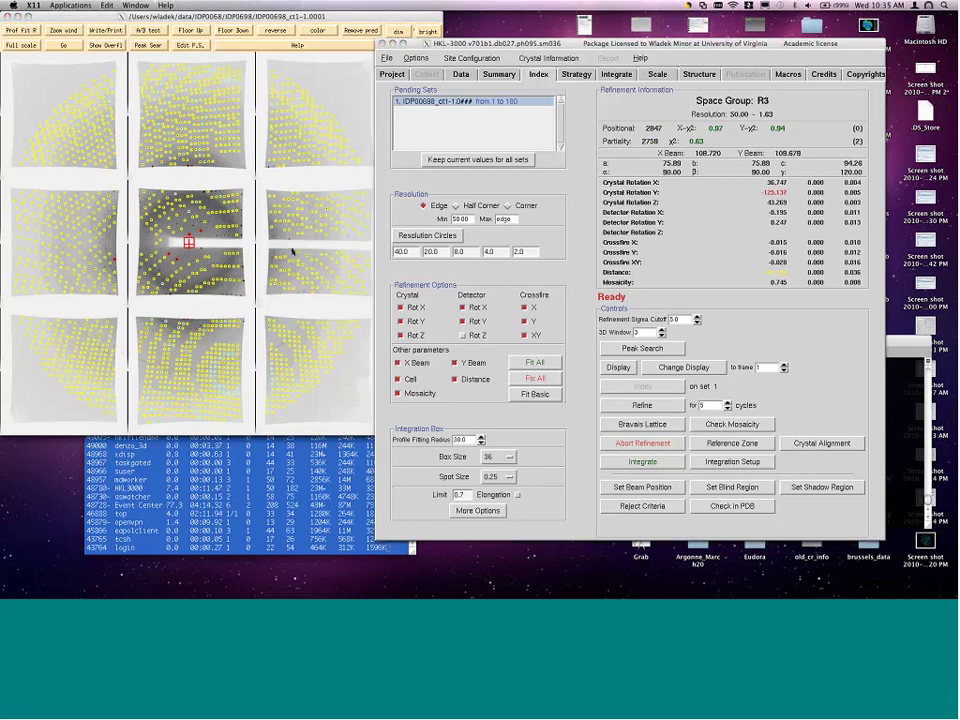
- Examine the predicted spots around the beam stop and the central module's edge in magnified views of the diffraction frame
left_click(315, 16)
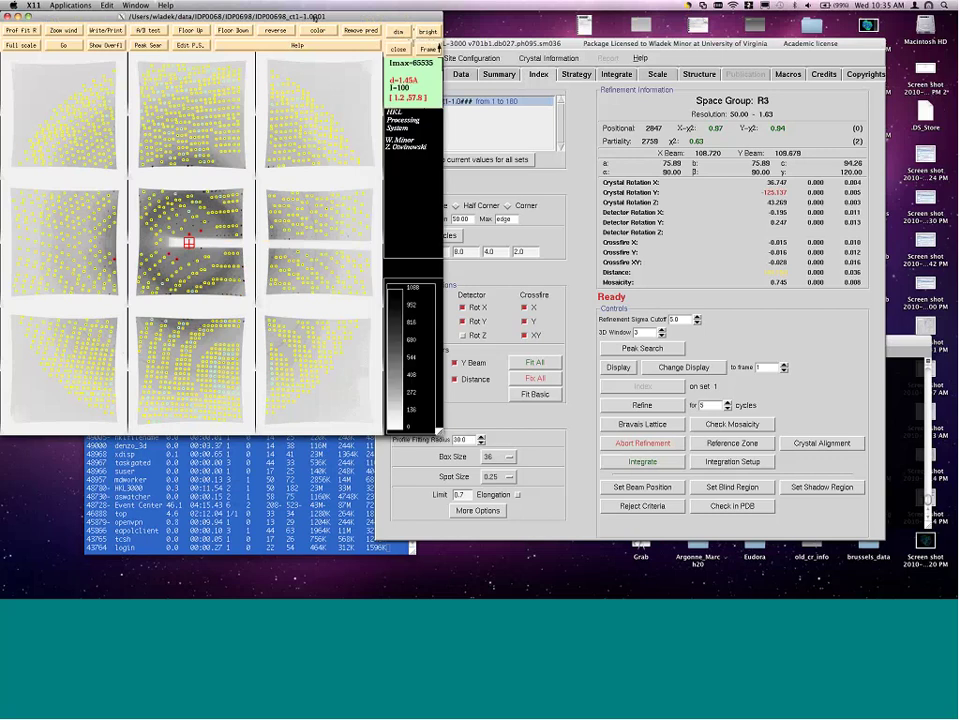
left_click_drag(315, 17, 319, 17)
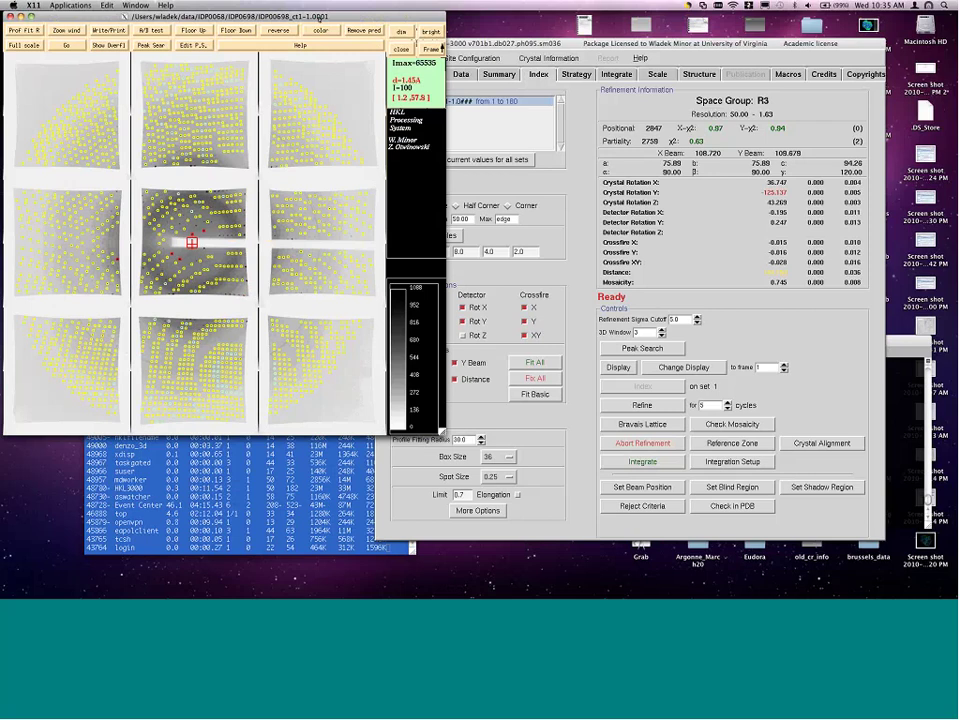
left_click_drag(320, 17, 327, 20)
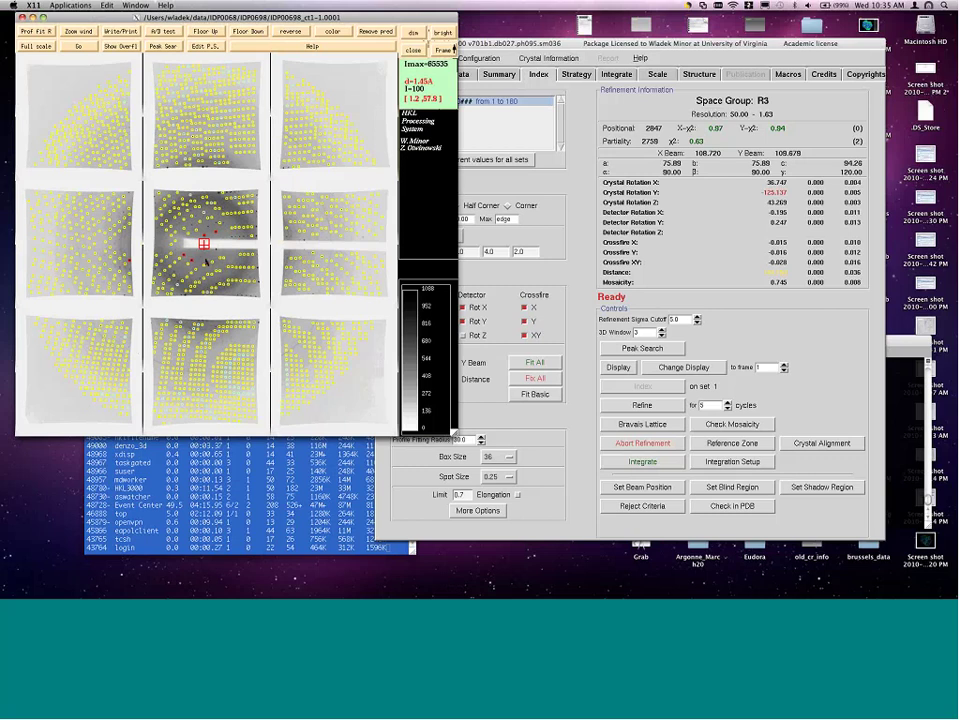
left_click(176, 193)
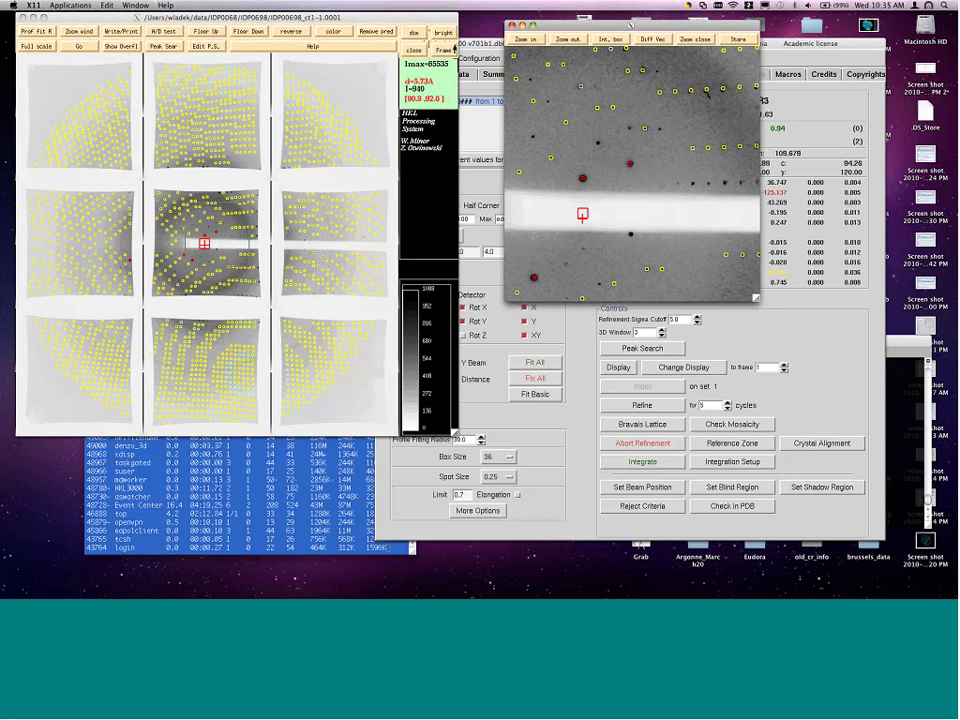
left_click(626, 78)
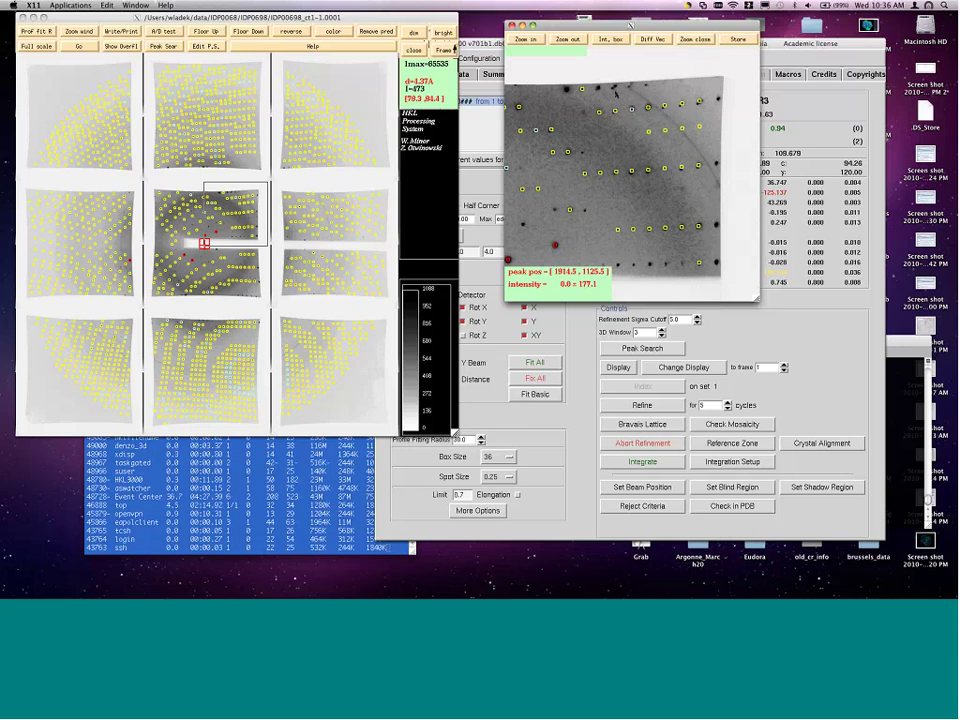
left_click(620, 118)
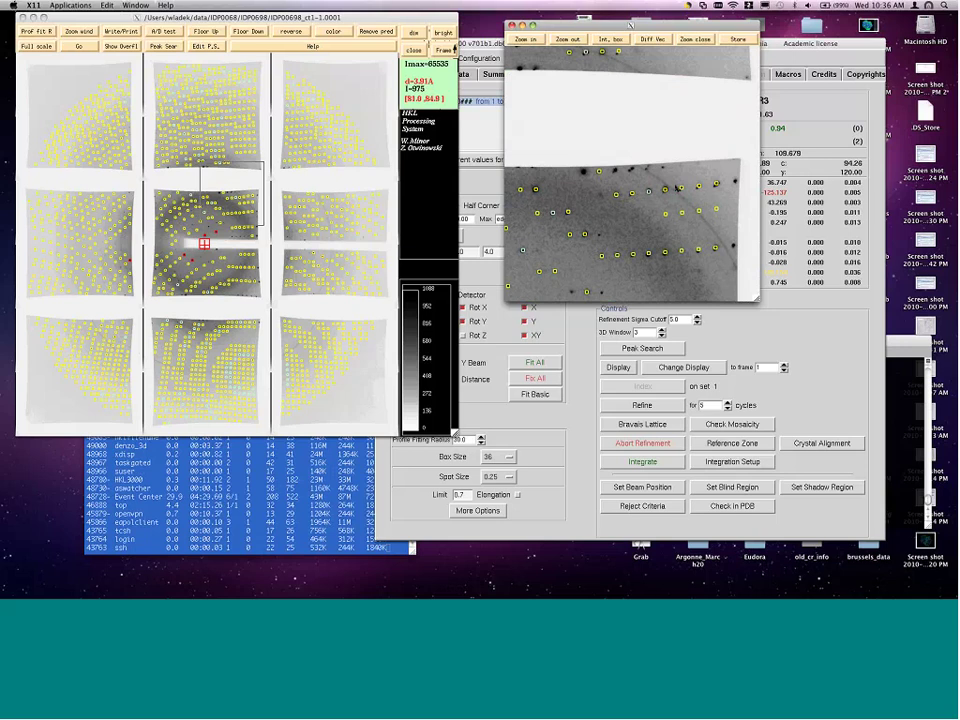
left_click(700, 187)
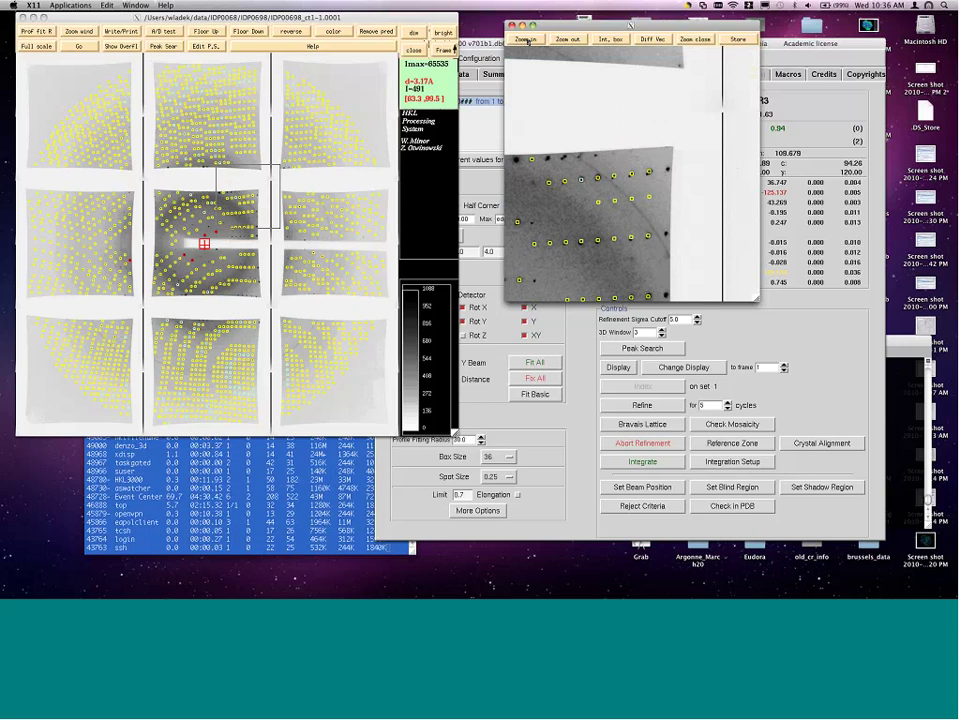
left_click(527, 40)
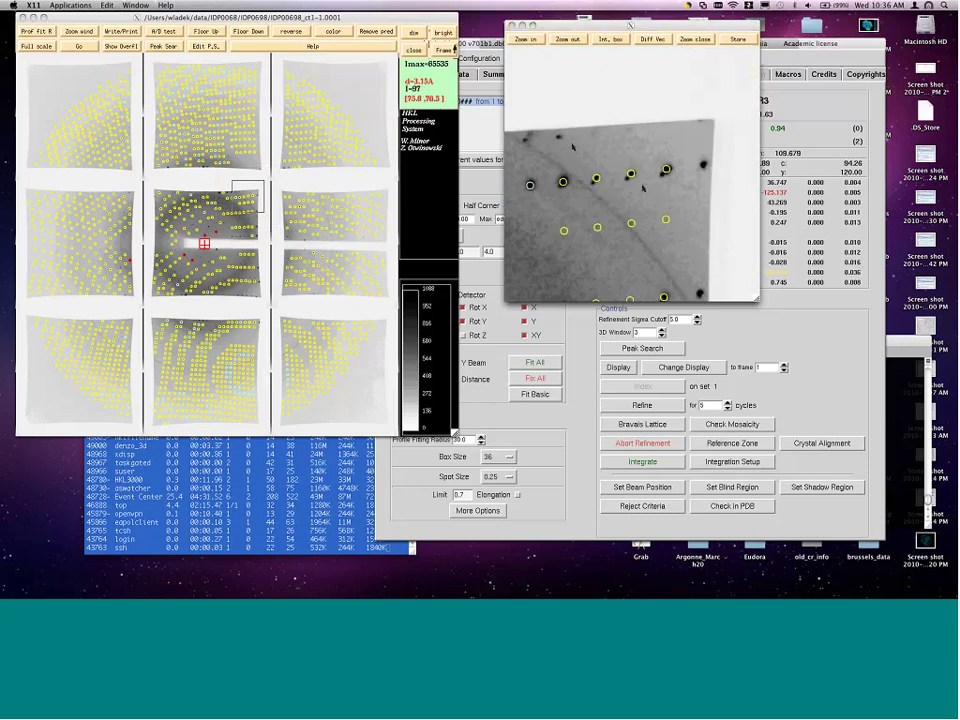
left_click(705, 43)
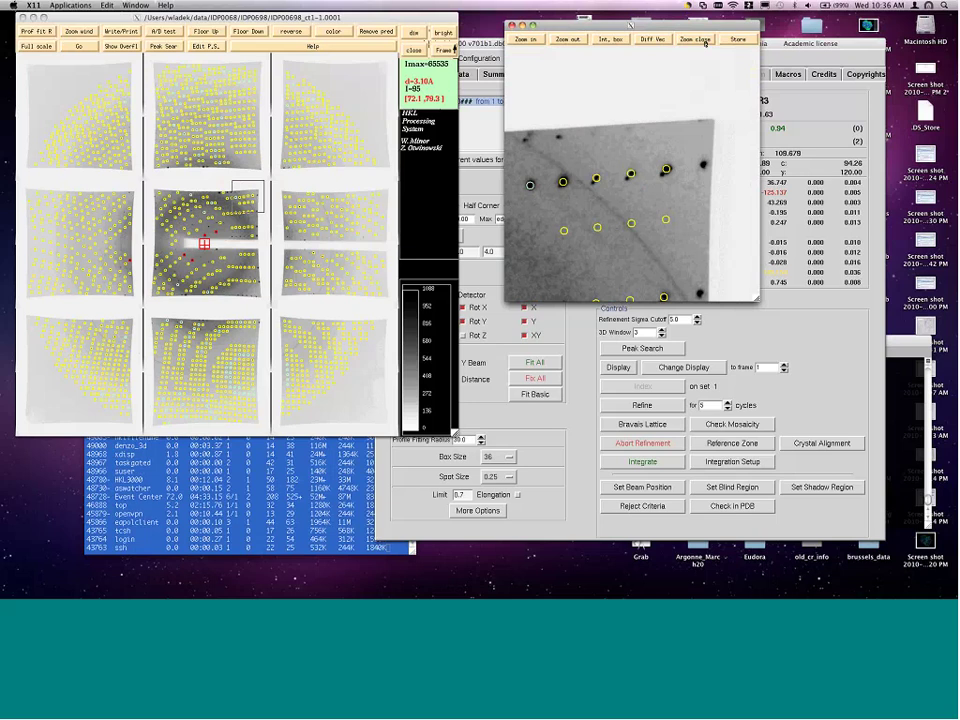
left_click(705, 43)
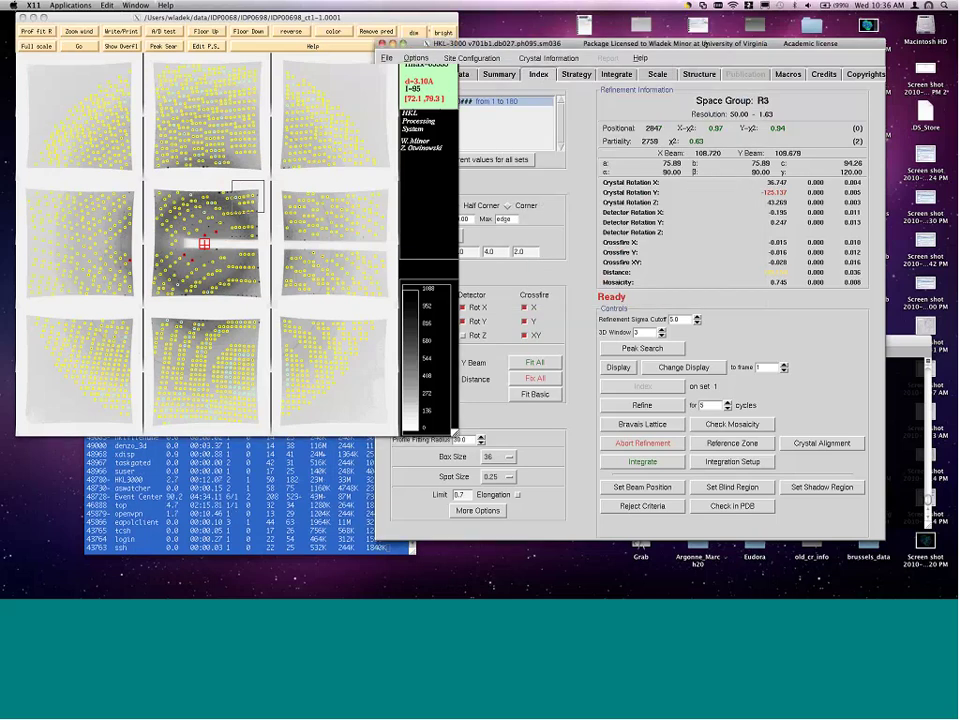
- Integrate frames 1 to 180 of the data set and plot Chi^2 against frame number
left_click(660, 463)
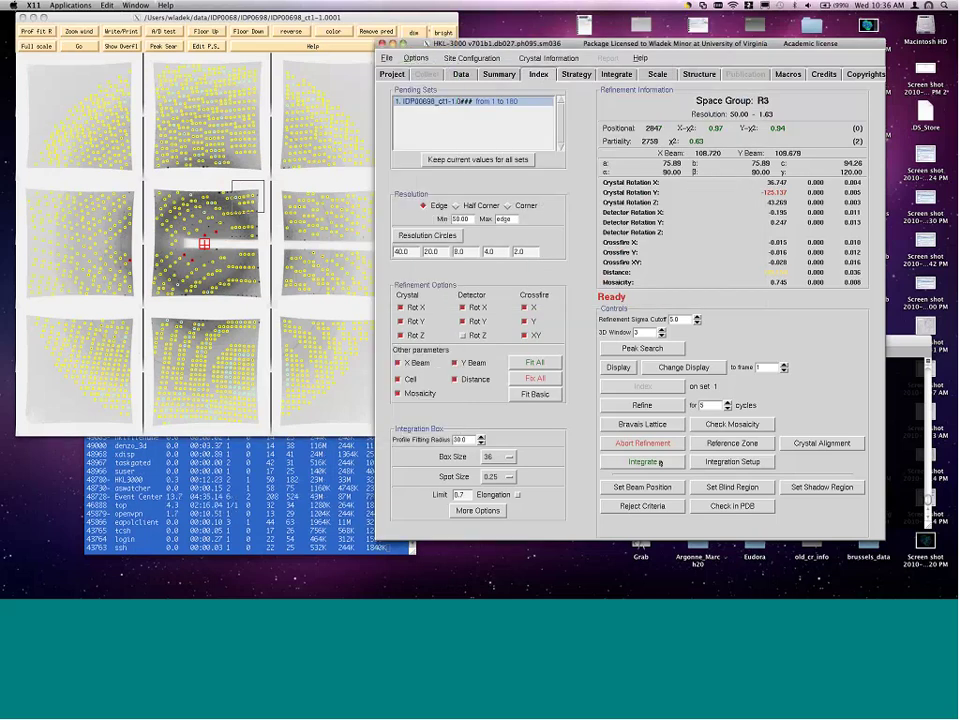
left_click(660, 463)
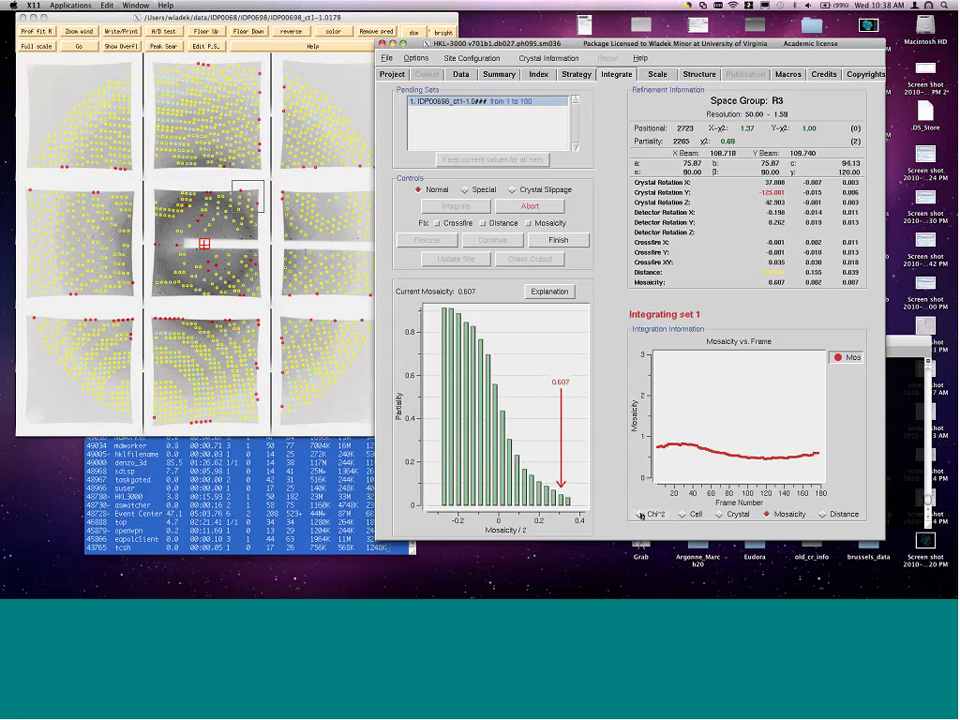
left_click(640, 515)
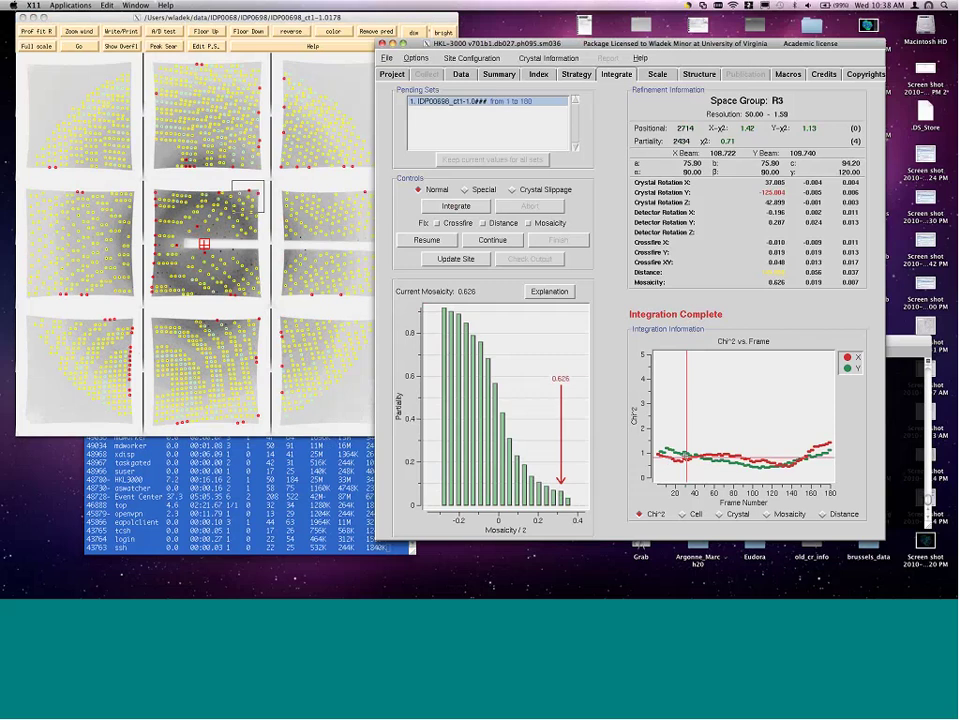
left_click_drag(687, 462, 833, 432)
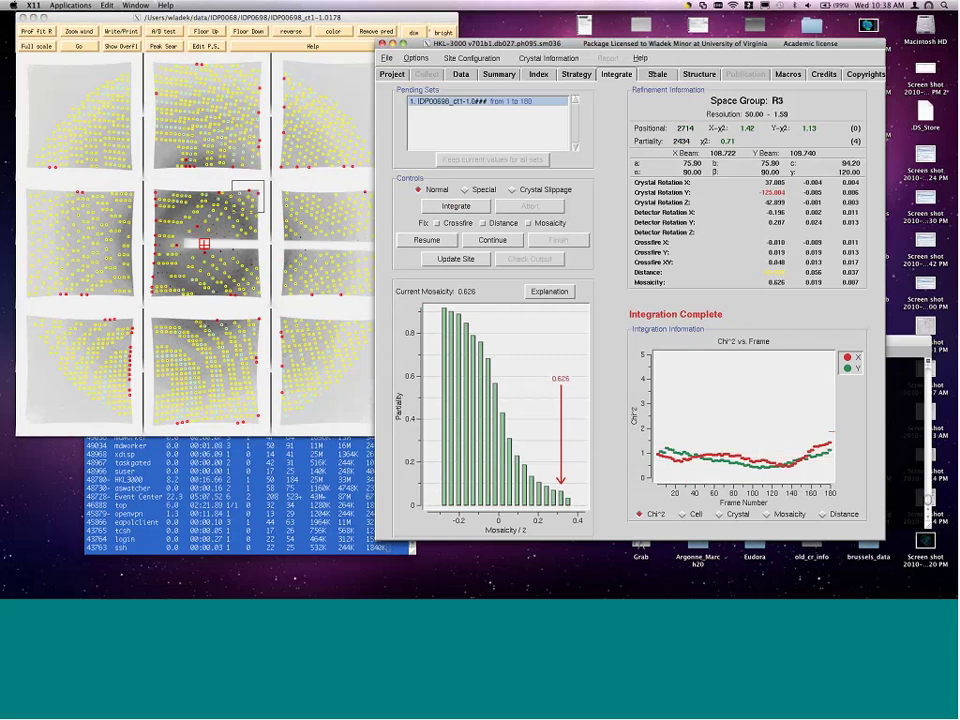
- Scale the integrated set with Absorption Correction and Use Auto Corrections enabled
left_click(657, 74)
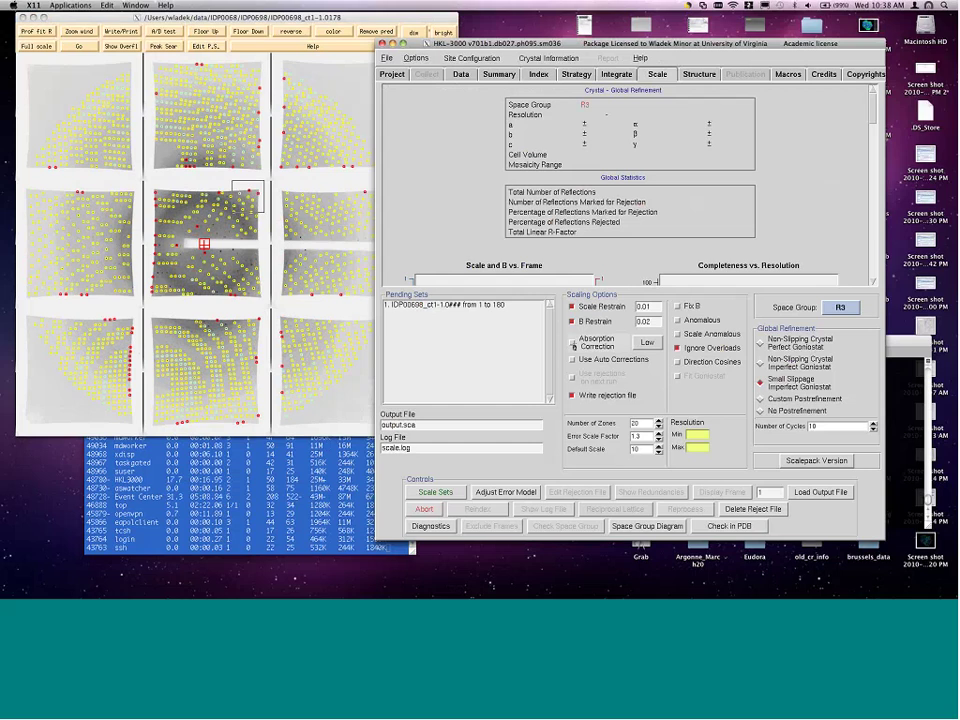
left_click(573, 345)
left_click(573, 359)
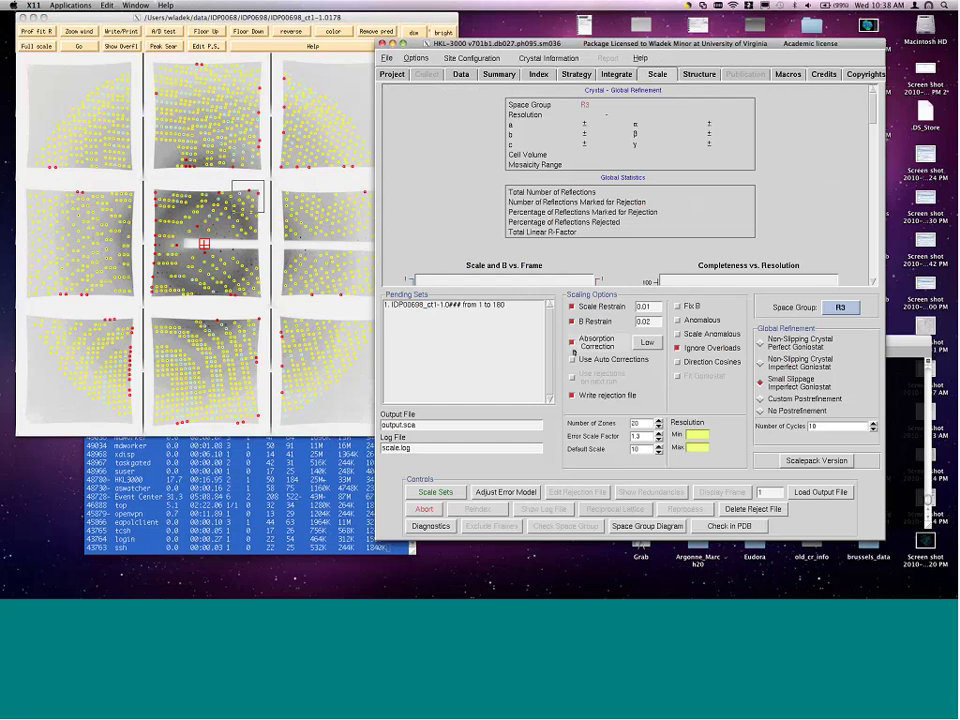
left_click(464, 492)
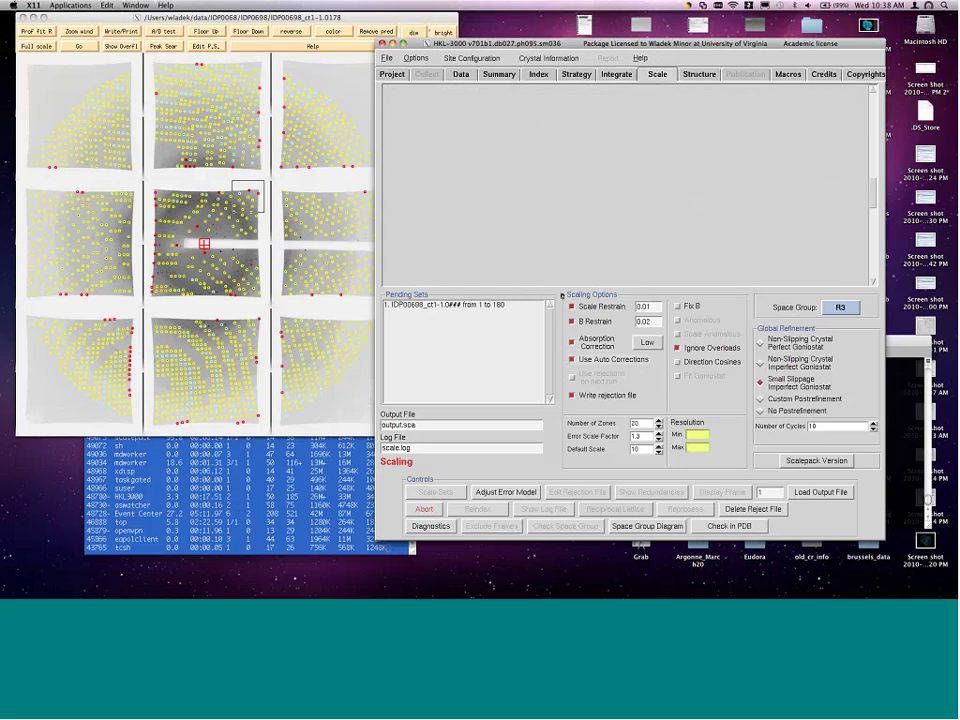
- Examine the scaling plots, from scale and completeness through I/Sigma to mosaicity and low-resolution completeness
scroll(876, 202, "down", 5)
scroll(878, 202, "up", 1)
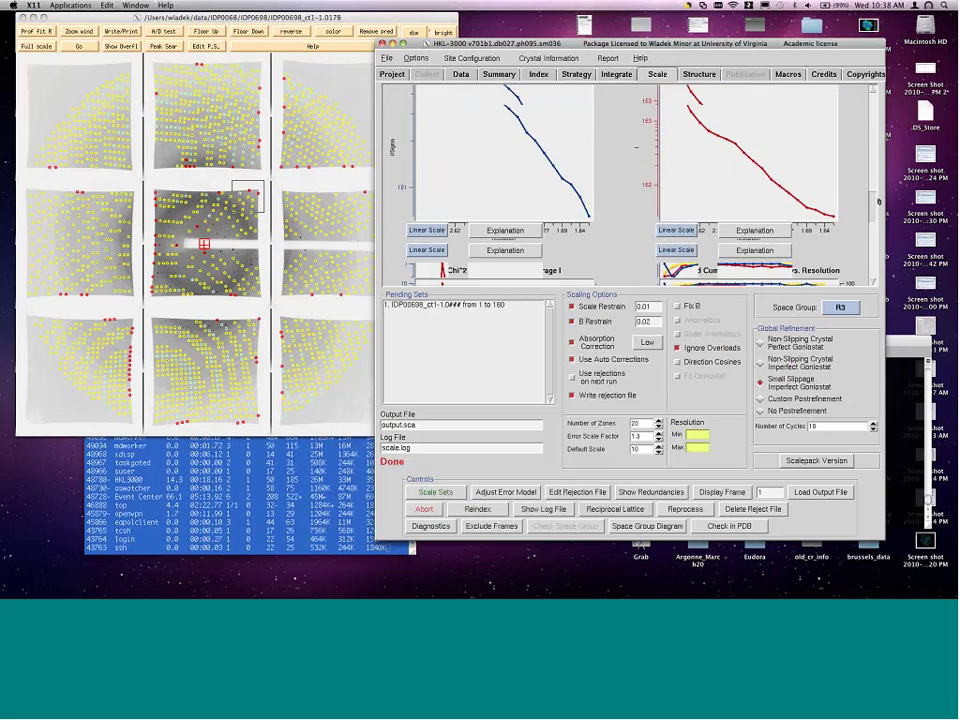
scroll(878, 202, "up", 3)
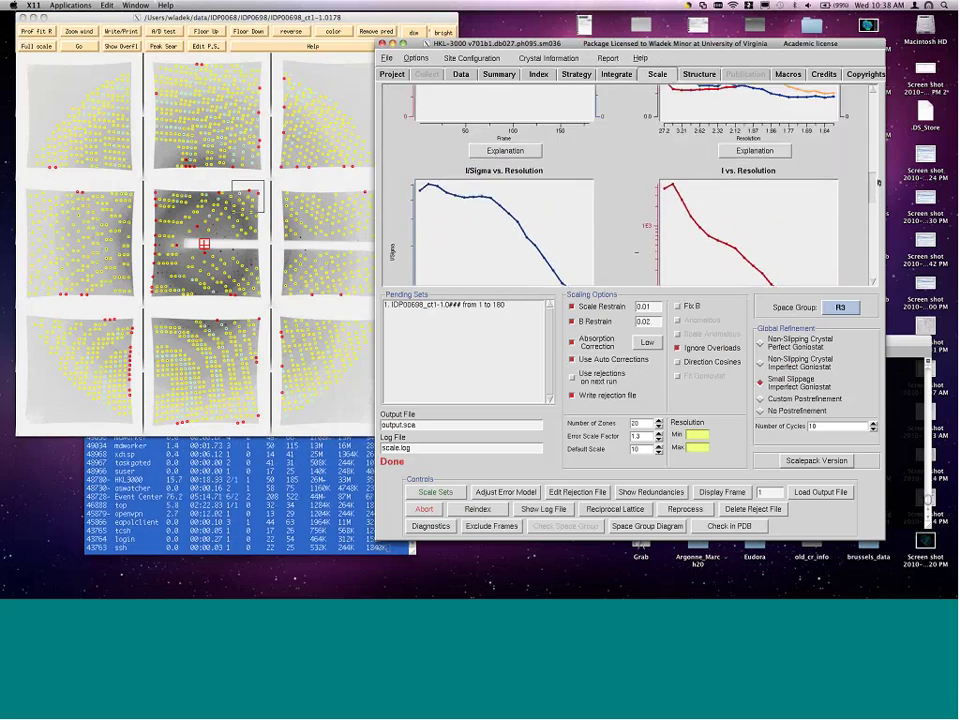
scroll(878, 182, "up", 3)
scroll(878, 175, "up", 10)
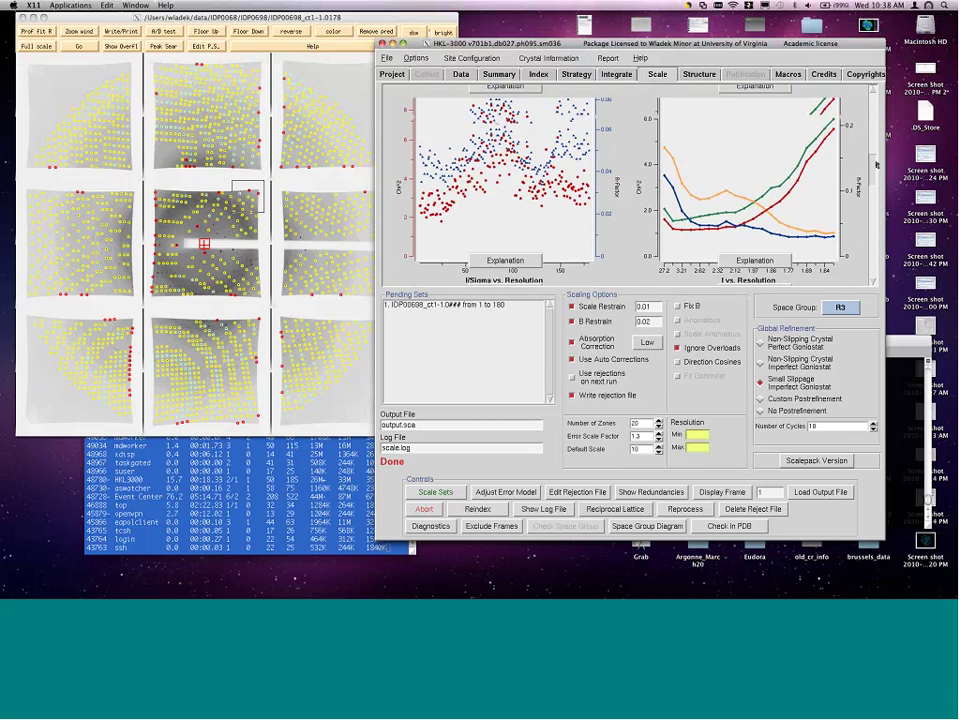
scroll(877, 133, "up", 3)
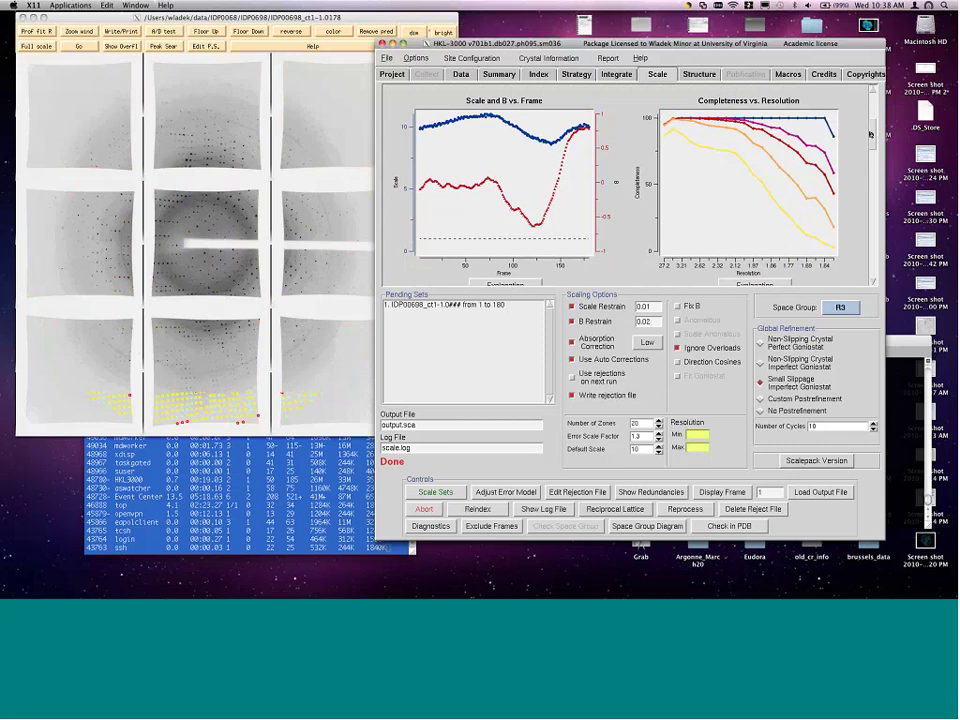
scroll(870, 140, "down", 2)
left_click_drag(870, 153, 872, 243)
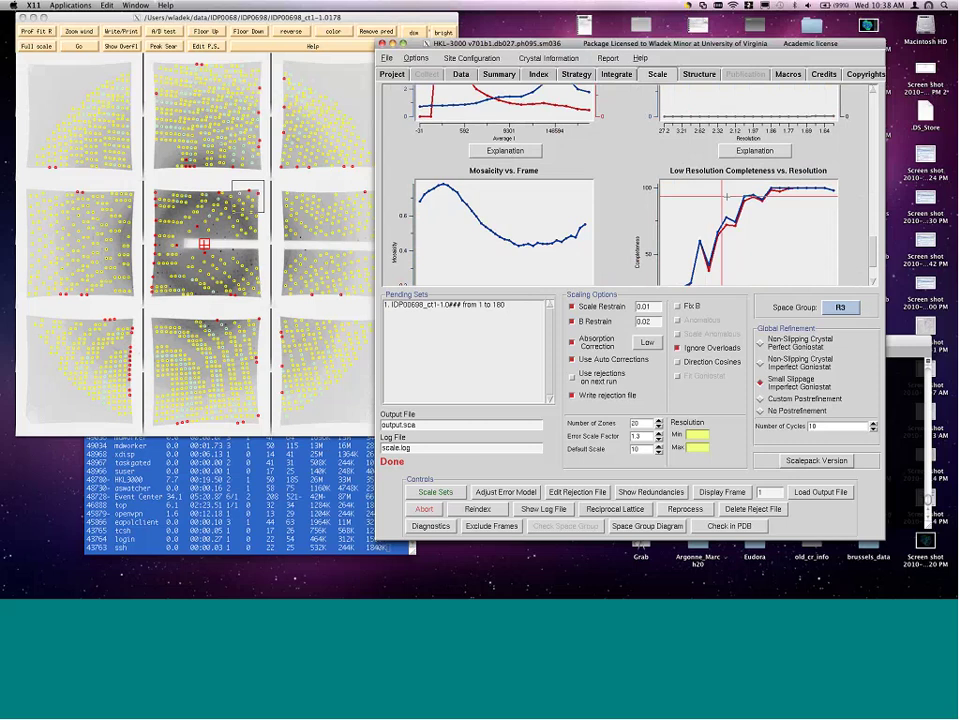
left_click_drag(873, 252, 876, 285)
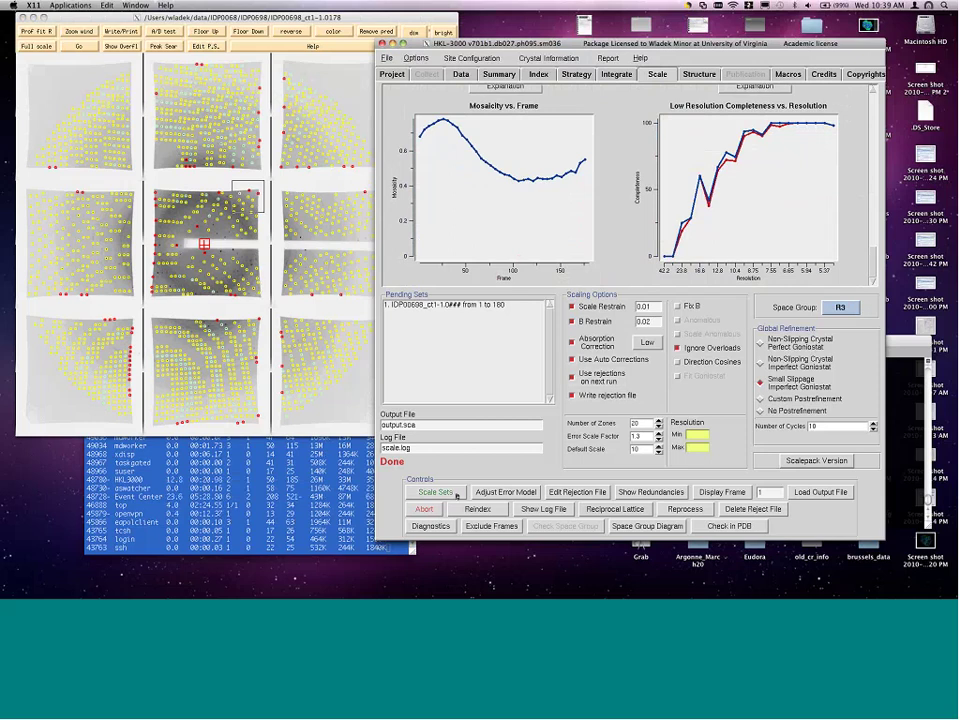
- Scale the set again using the rejections from the previous run, and review the plots and global statistics
left_click(435, 492)
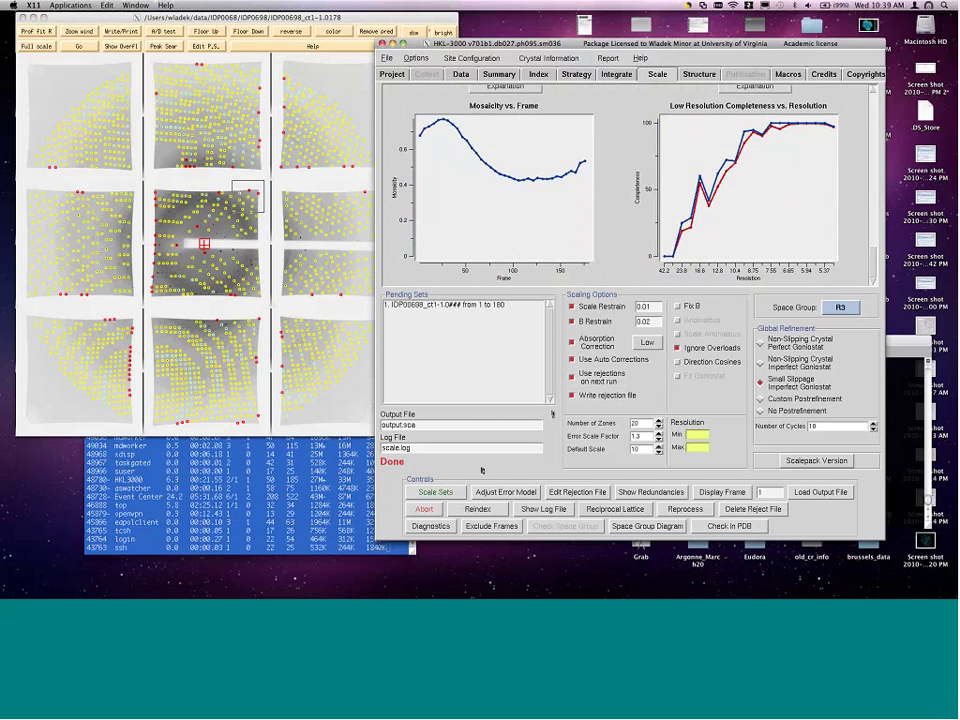
left_click_drag(880, 265, 877, 180)
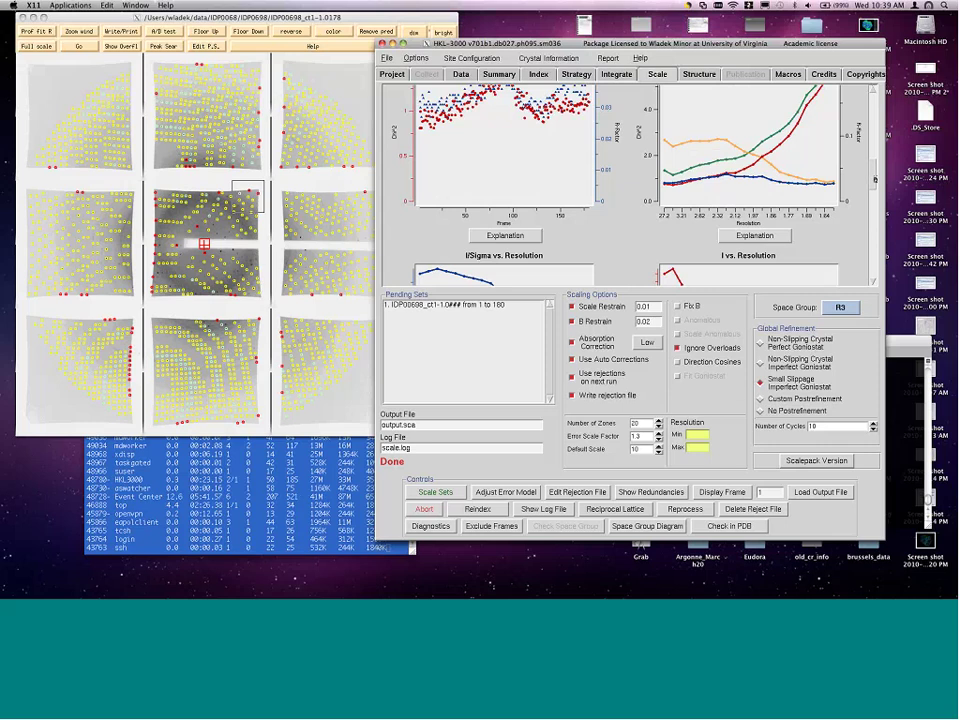
scroll(654, 130, "up", 5)
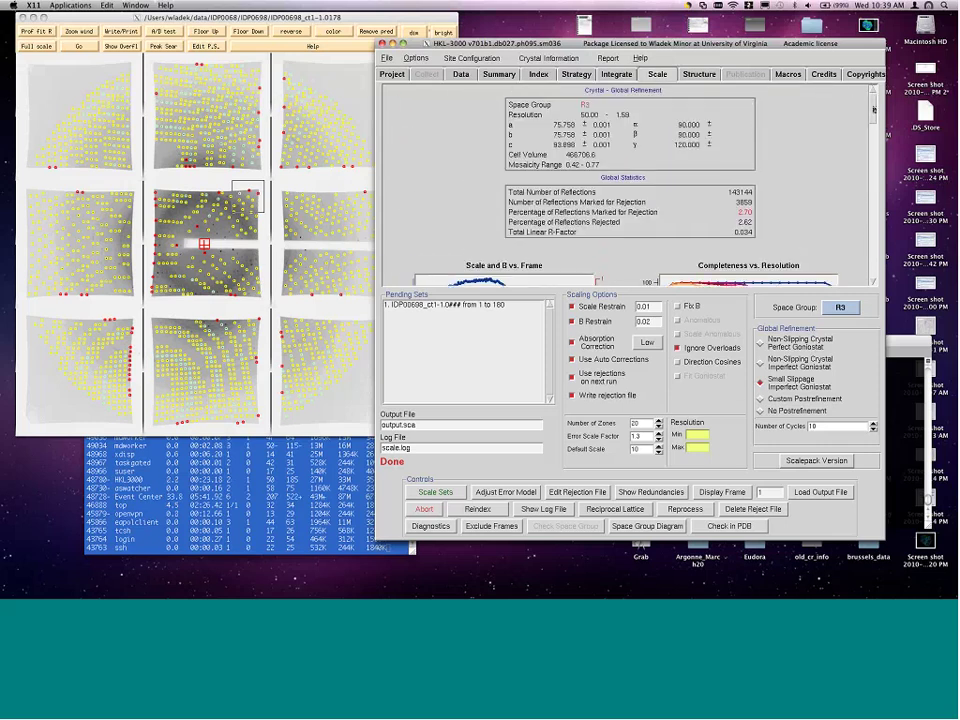
- Run the structure data analysis on the scaled output.sca set
left_click(702, 74)
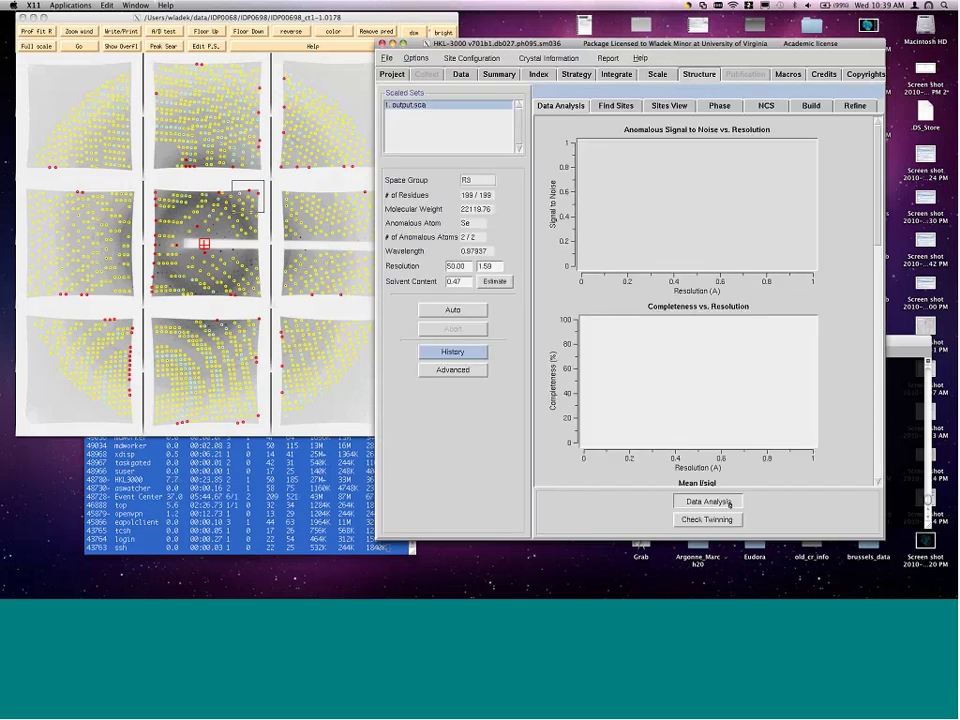
left_click(729, 503)
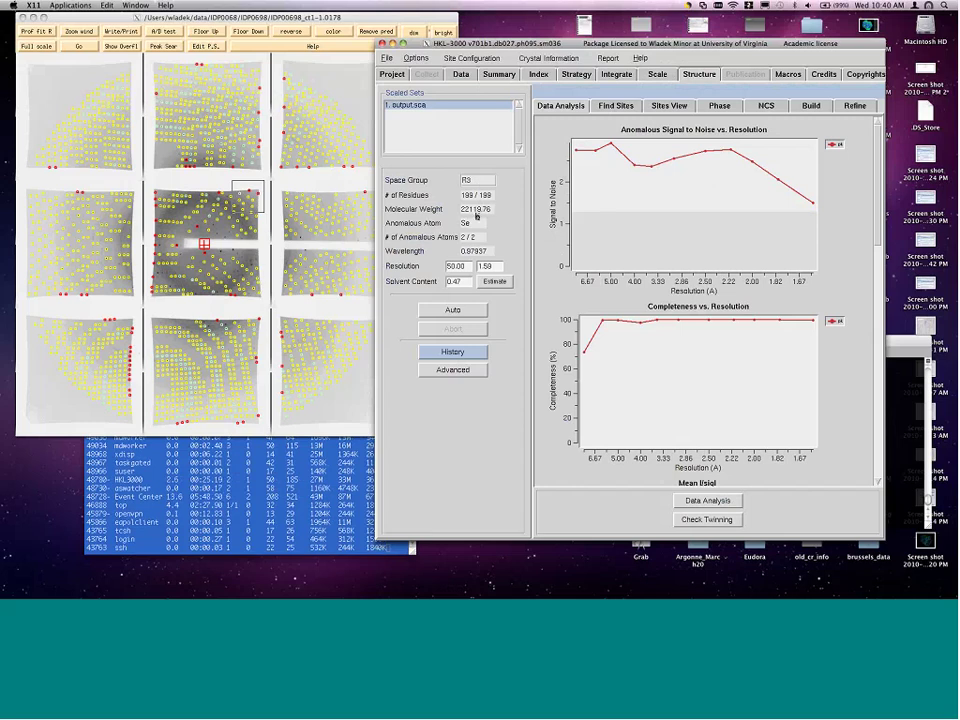
- Check the solvent content estimate for 2 molecules per asymmetric unit, and dismiss the estimate without applying it
left_click(495, 283)
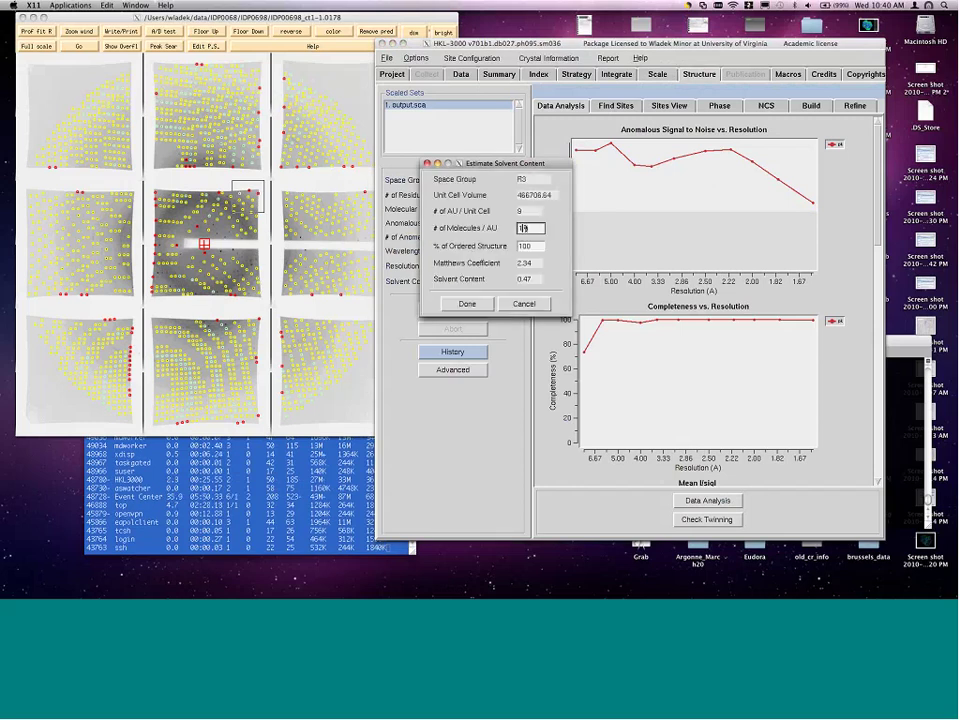
type("2")
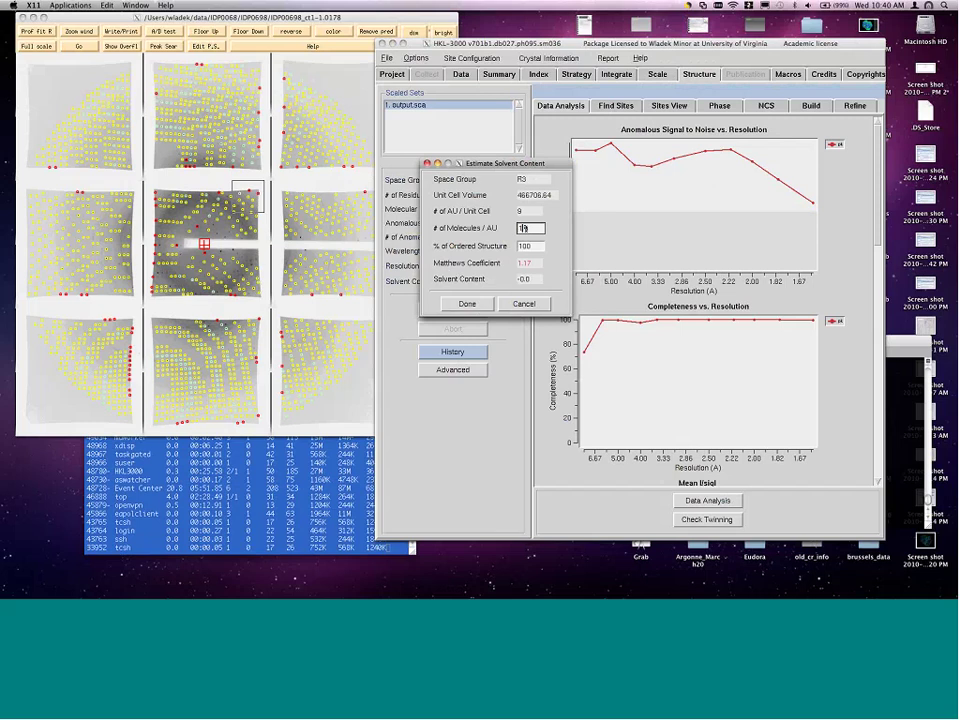
key("Return")
left_click(542, 305)
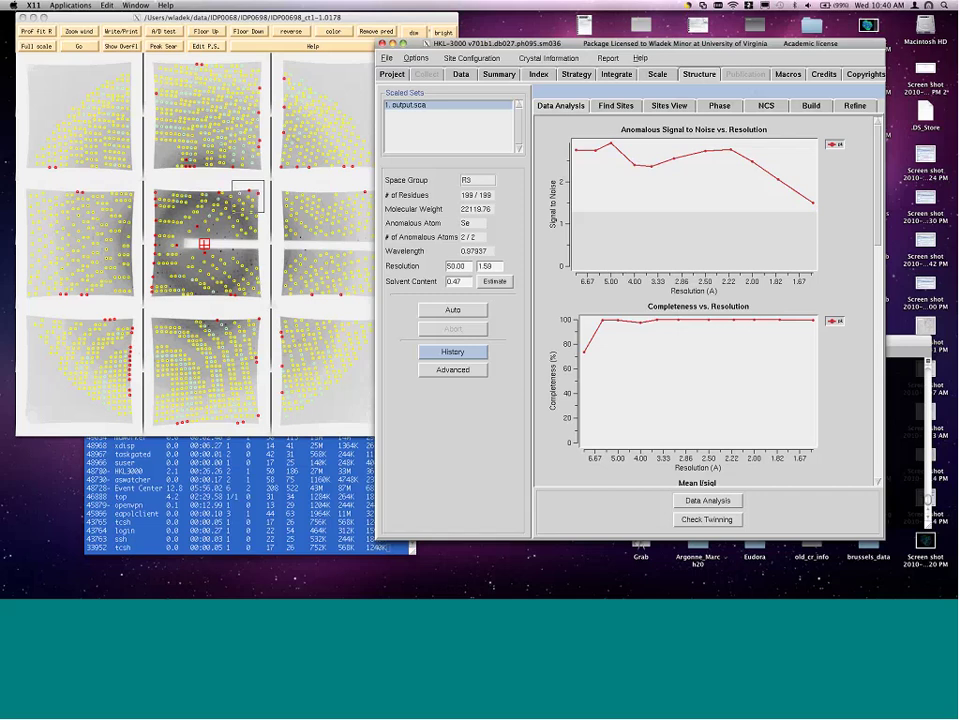
- Search for the Se sites in output.sca and inspect the found sites in the rotatable 3D view
left_click(634, 108)
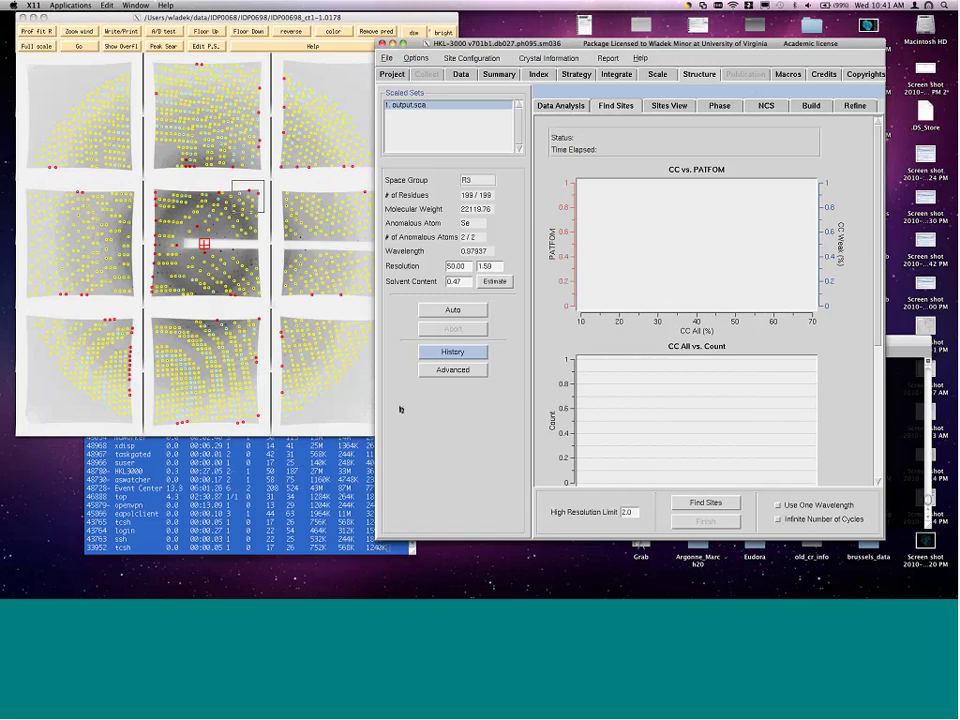
left_click(699, 504)
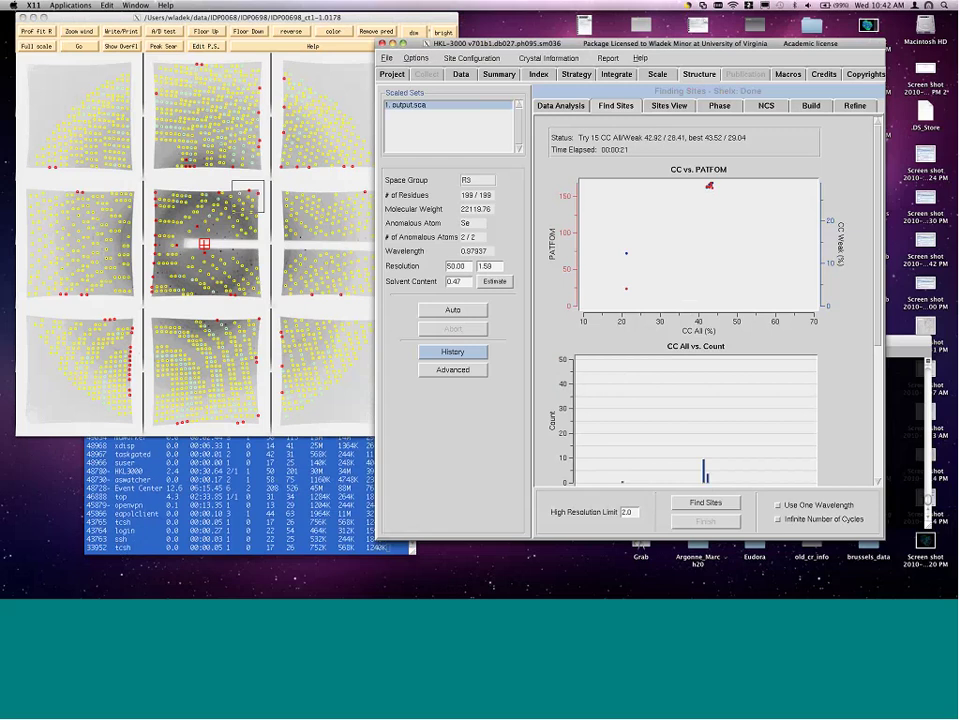
left_click(675, 108)
left_click_drag(645, 240, 690, 240)
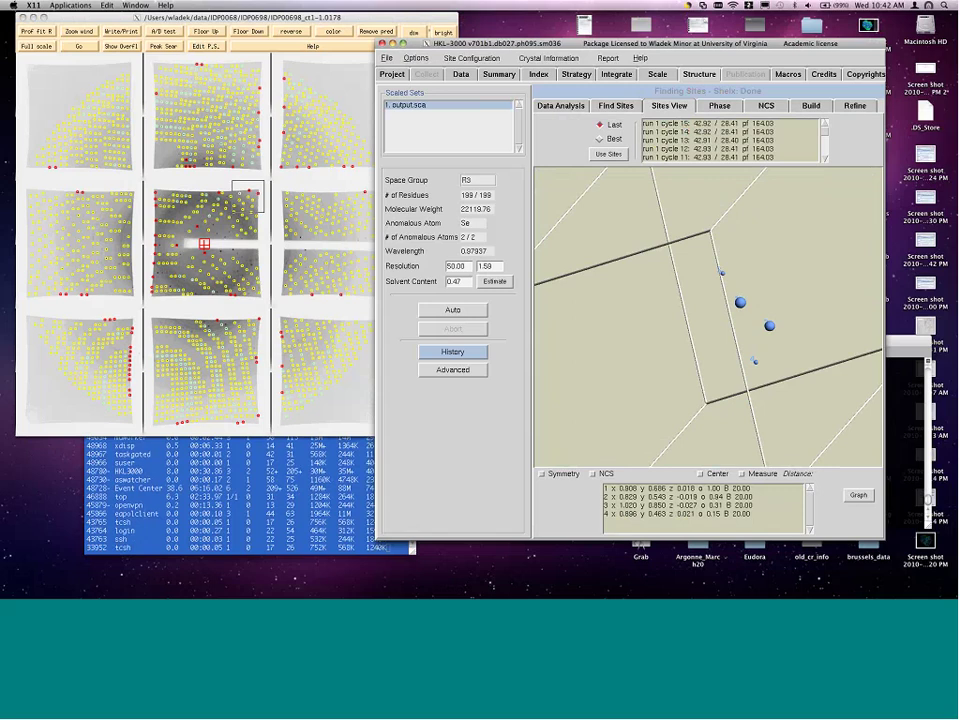
- Check the hand of the Se sites for output.sca, then run phasing to 1.59 Å and review the resulting plots
left_click(720, 106)
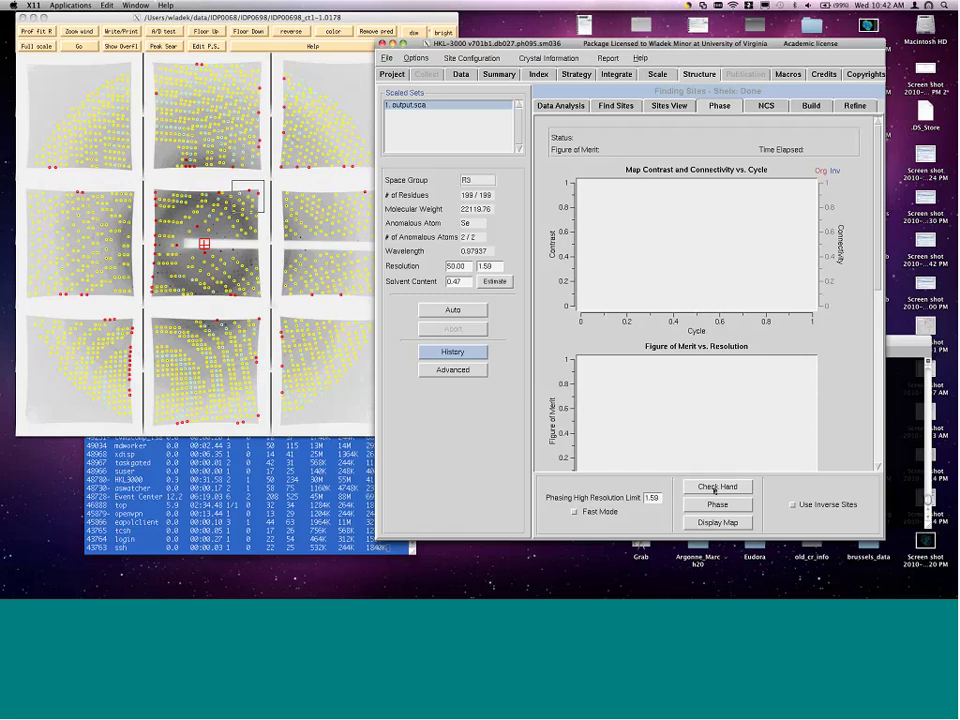
left_click(714, 488)
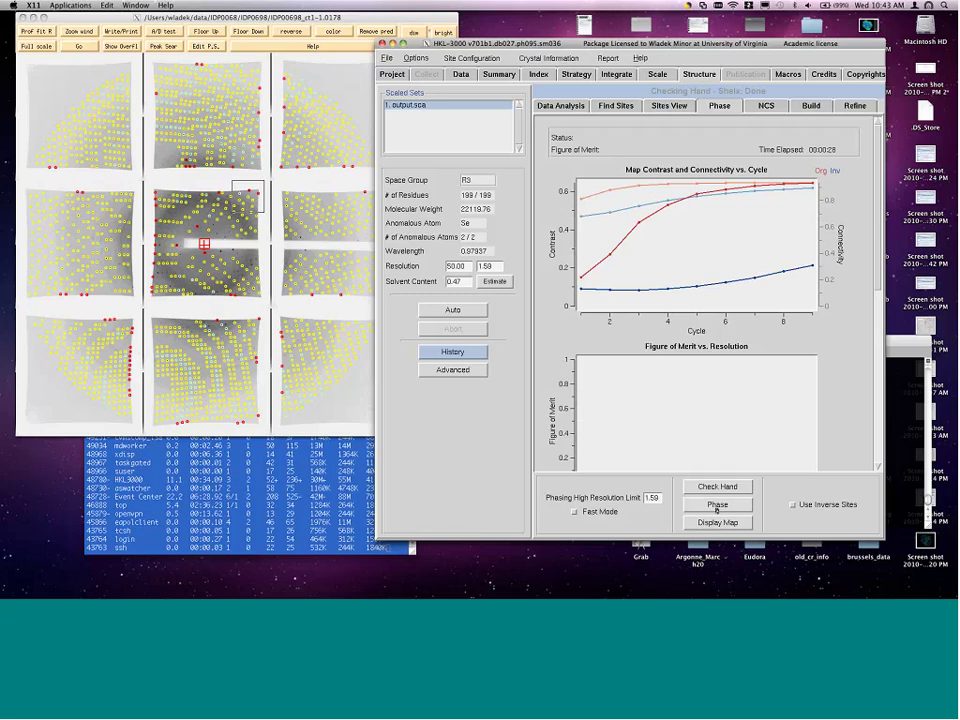
left_click(716, 505)
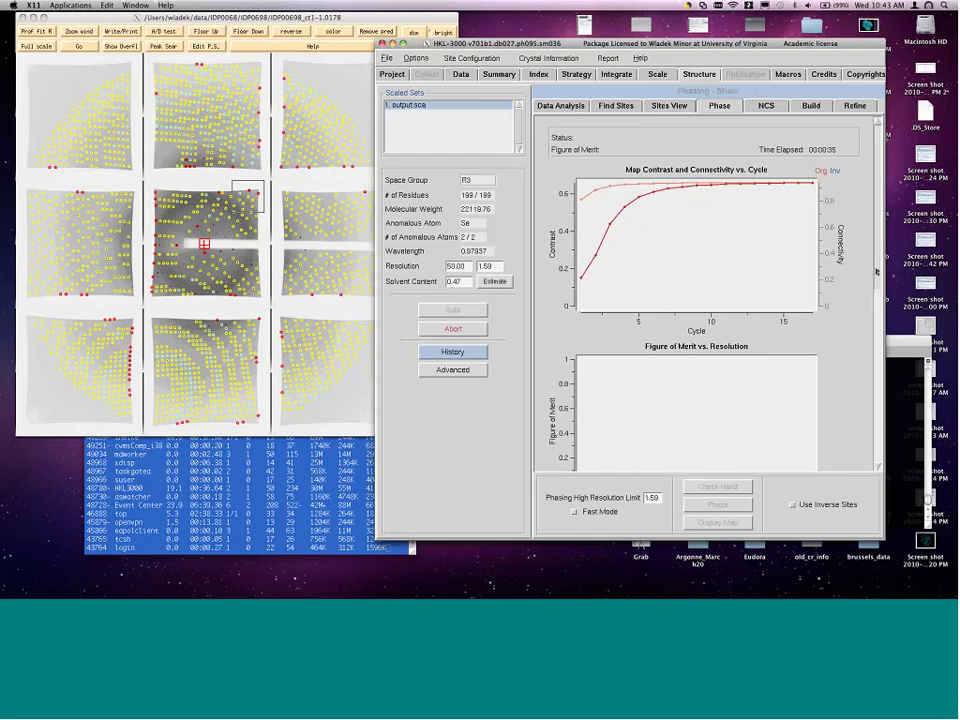
scroll(878, 271, "down", 2)
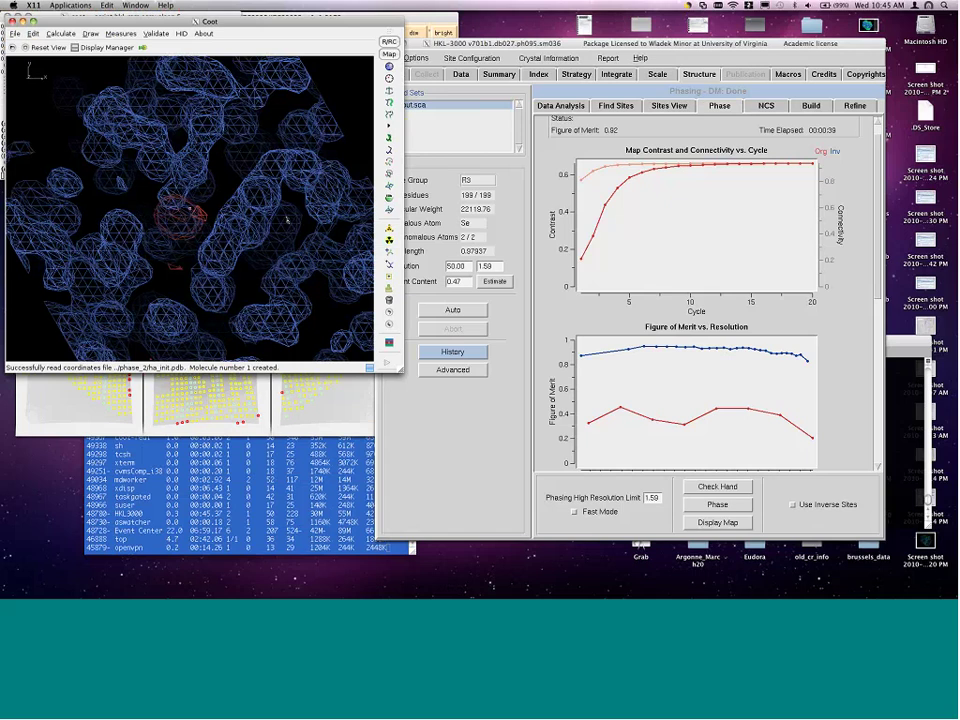
- Examine the phased electron density map around the Se site in Coot from several angles
left_click_drag(287, 219, 189, 209)
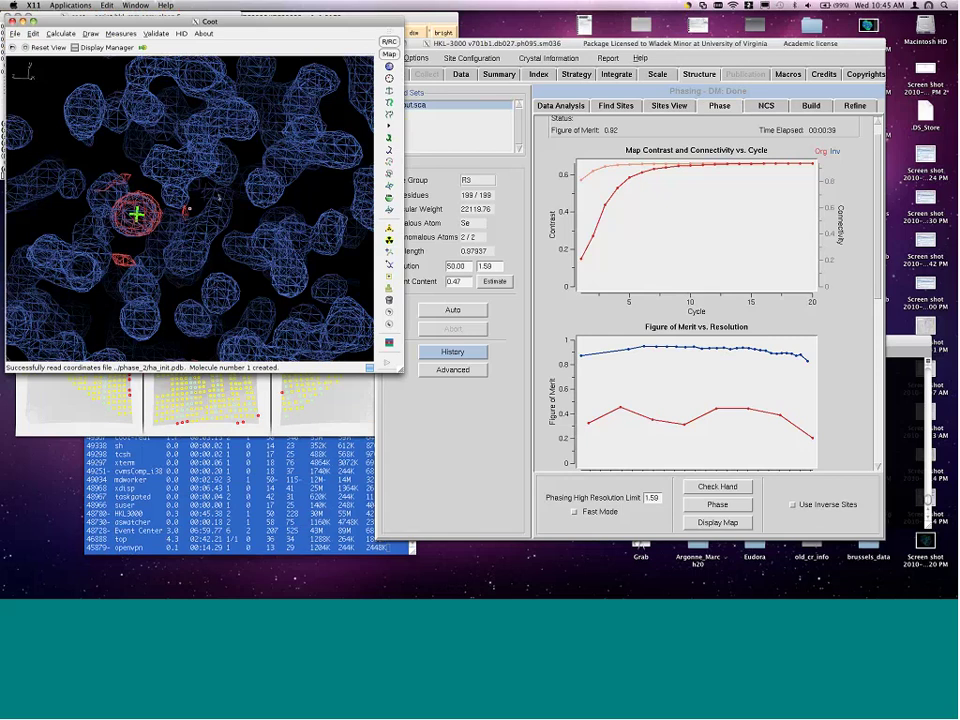
left_click_drag(218, 197, 176, 263)
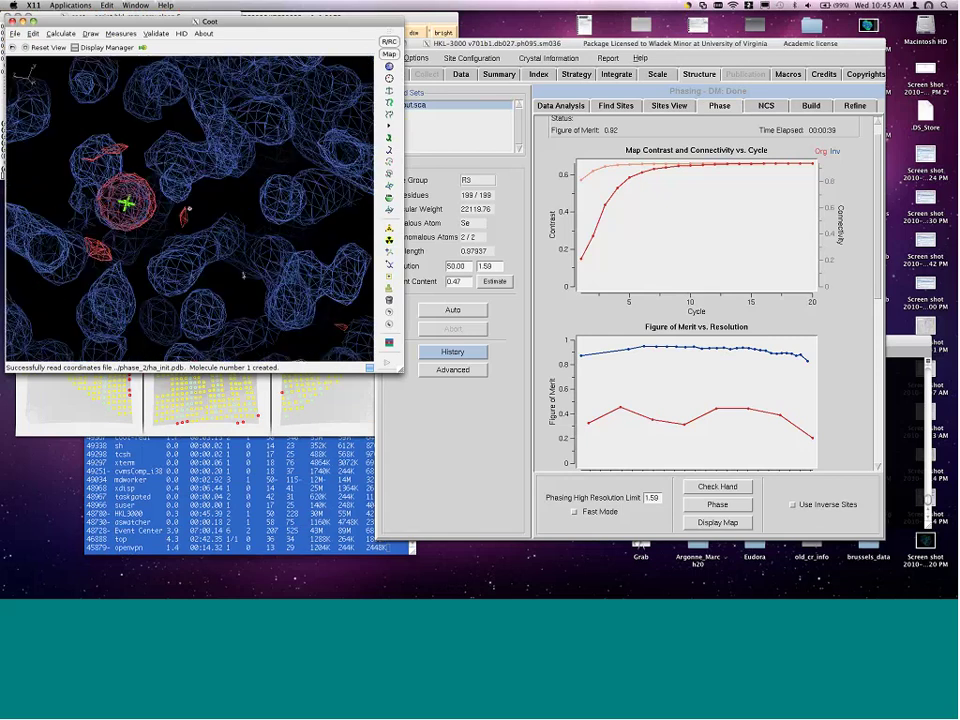
left_click_drag(176, 263, 221, 253)
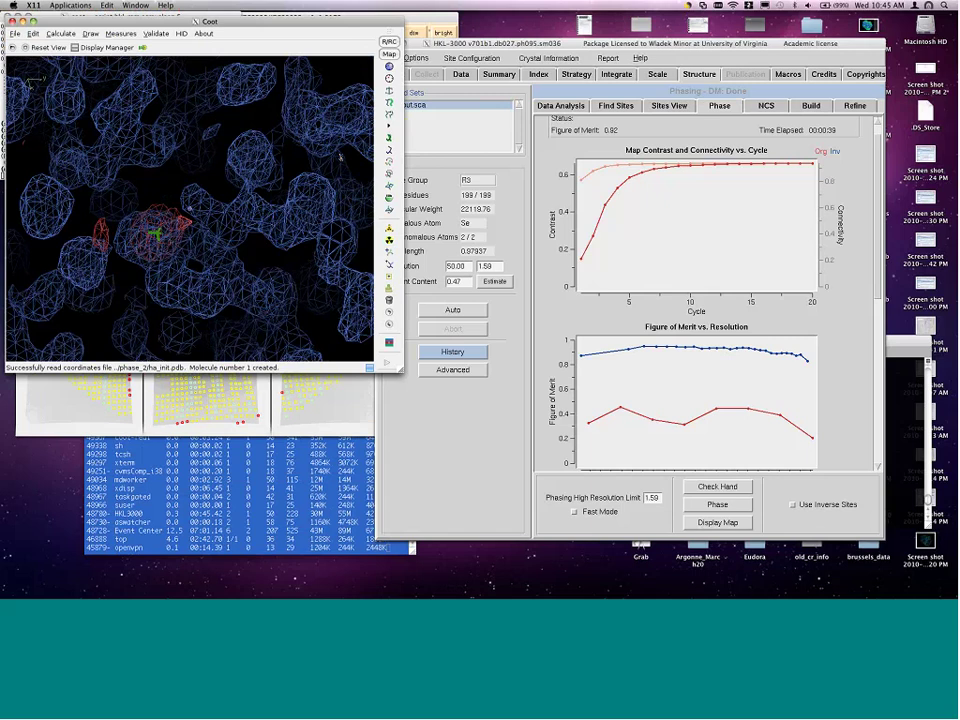
left_click_drag(341, 157, 184, 158)
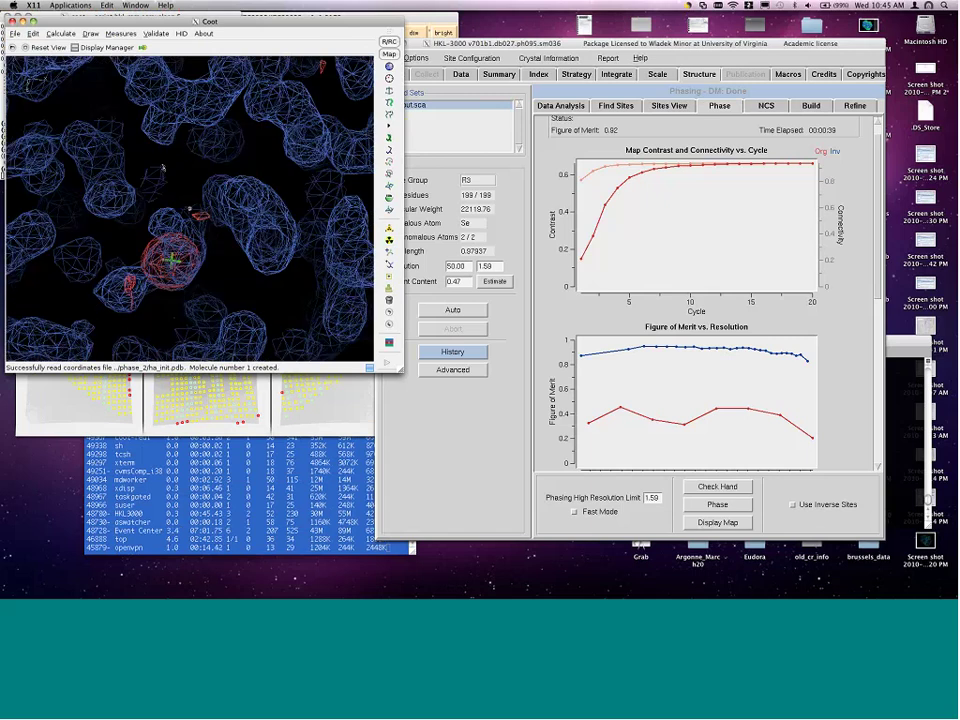
mouse_move(162, 167)
left_mouse_down()
mouse_move(153, 173)
mouse_move(165, 178)
left_mouse_up()
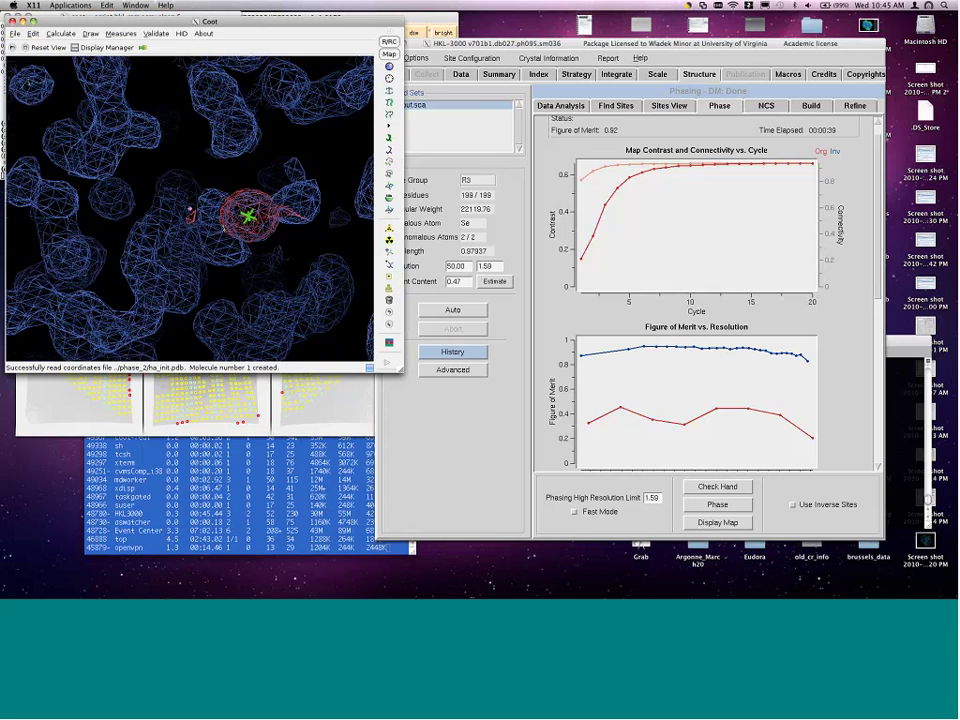
left_click_drag(165, 178, 180, 185)
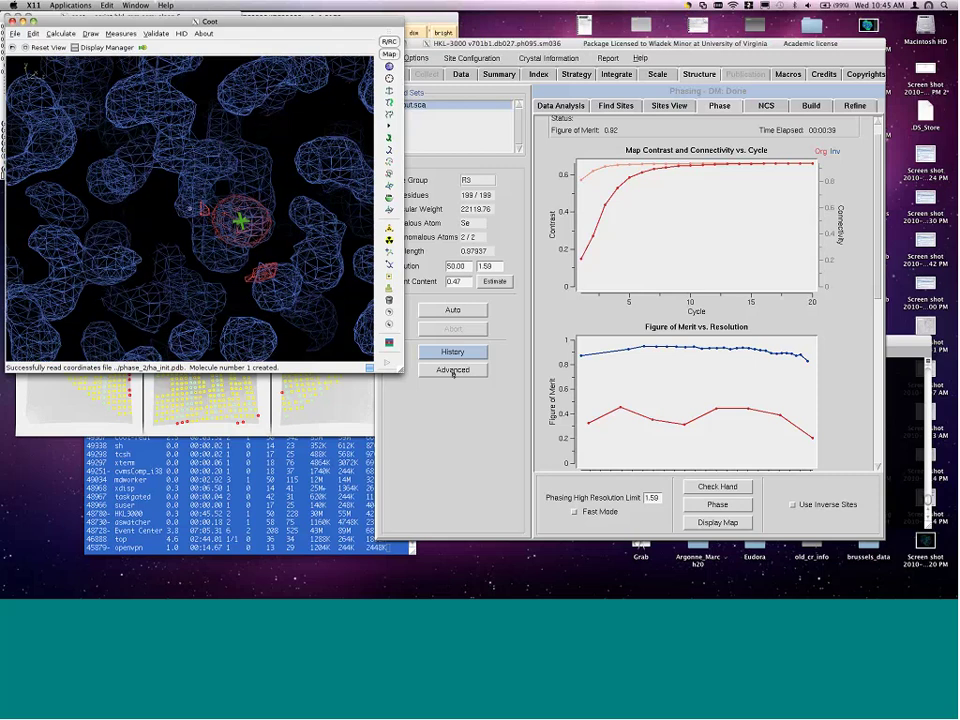
- Build and refine the model from hkl_phase.mtz with ARP/wARP, using the sequence, 3 main cycles and 7 refine cycles
left_click(453, 370)
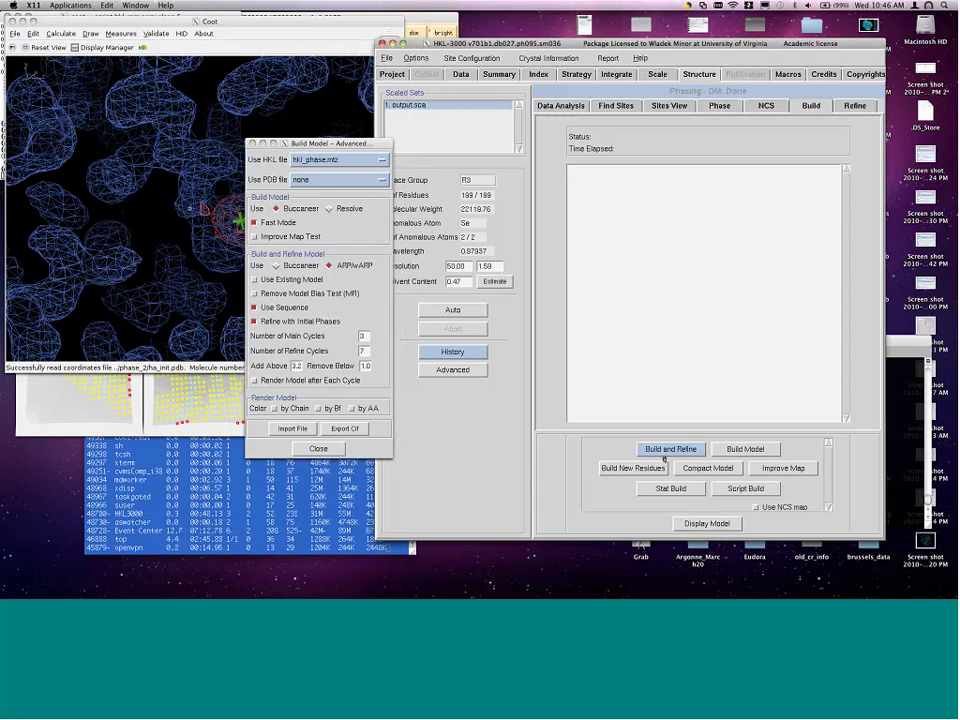
left_click(668, 451)
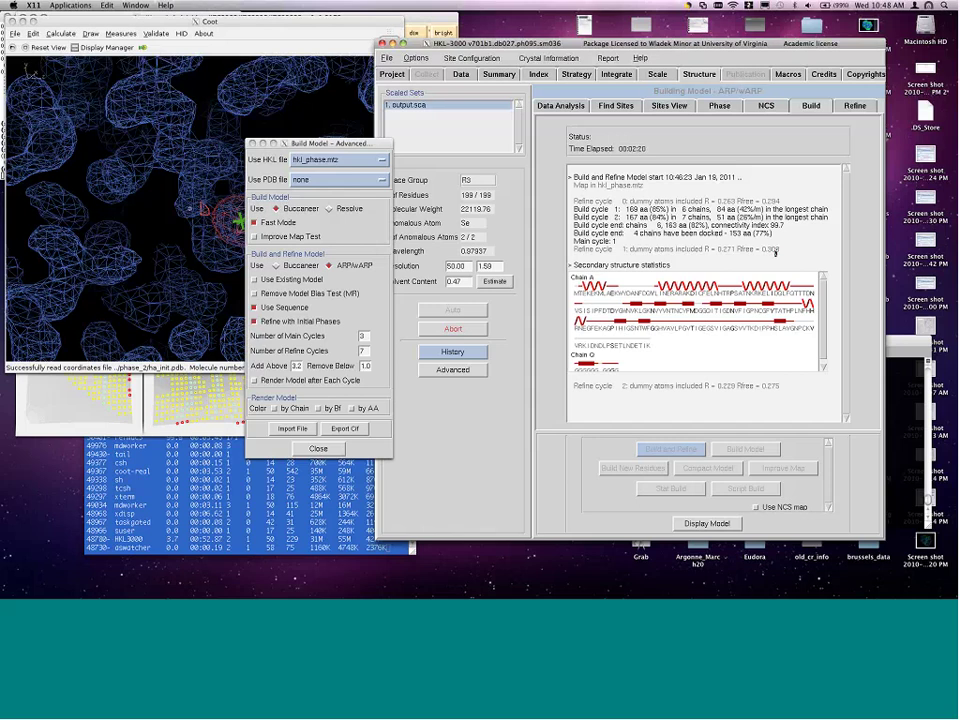
- Switch to the desktop space with the webinar slides and advance the presentation past the Se-Met and sulfur signal plots
left_click(749, 6)
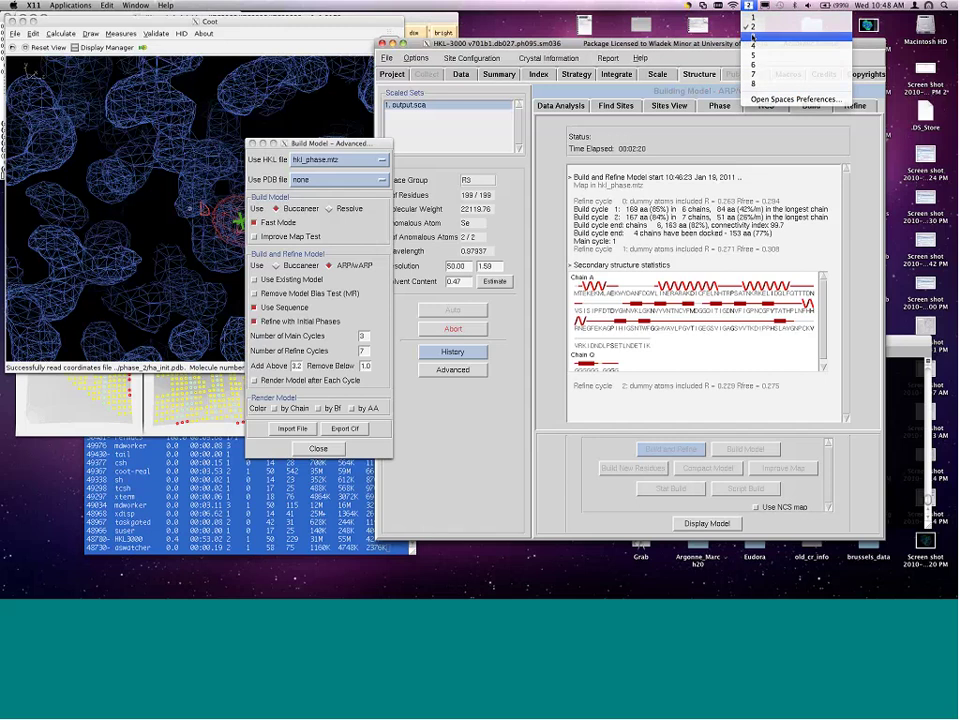
left_click(753, 37)
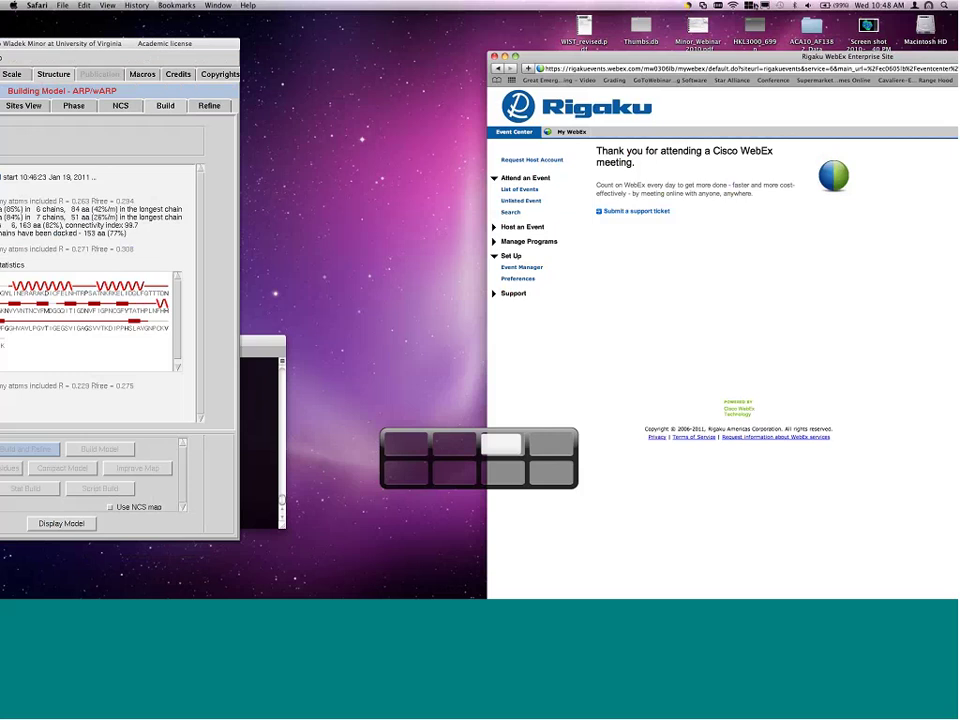
key("ctrl+Right")
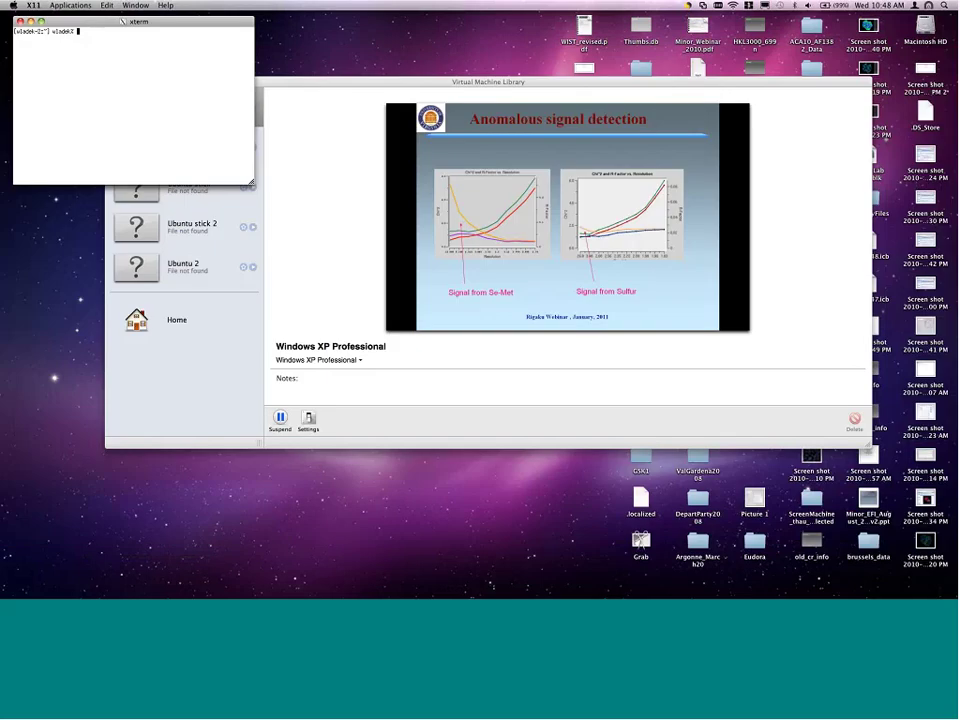
key("ctrl+Right")
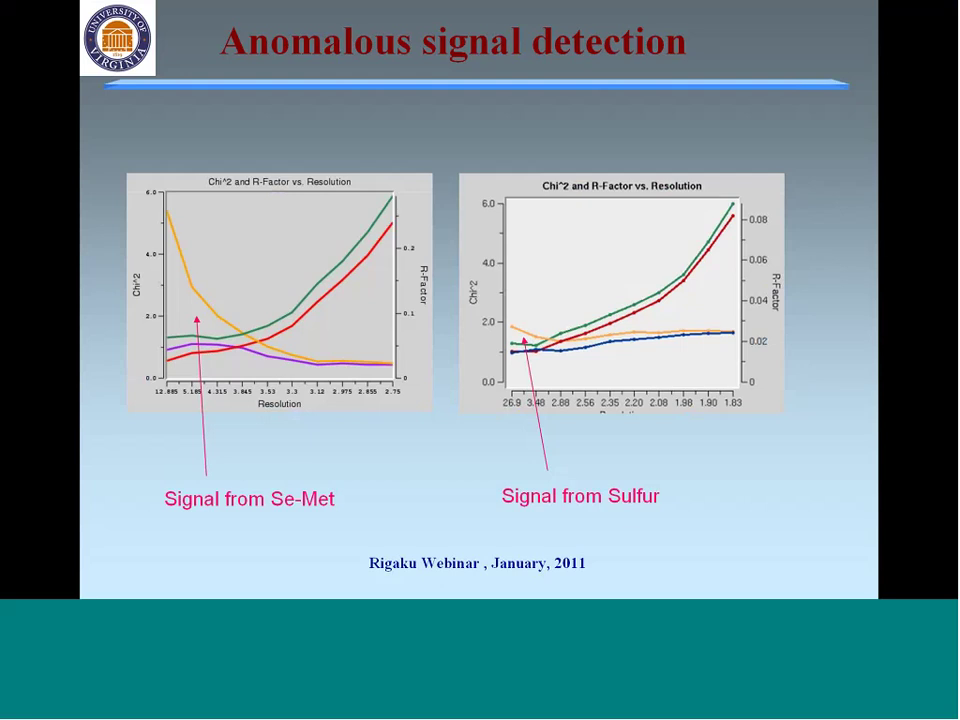
key("Right")
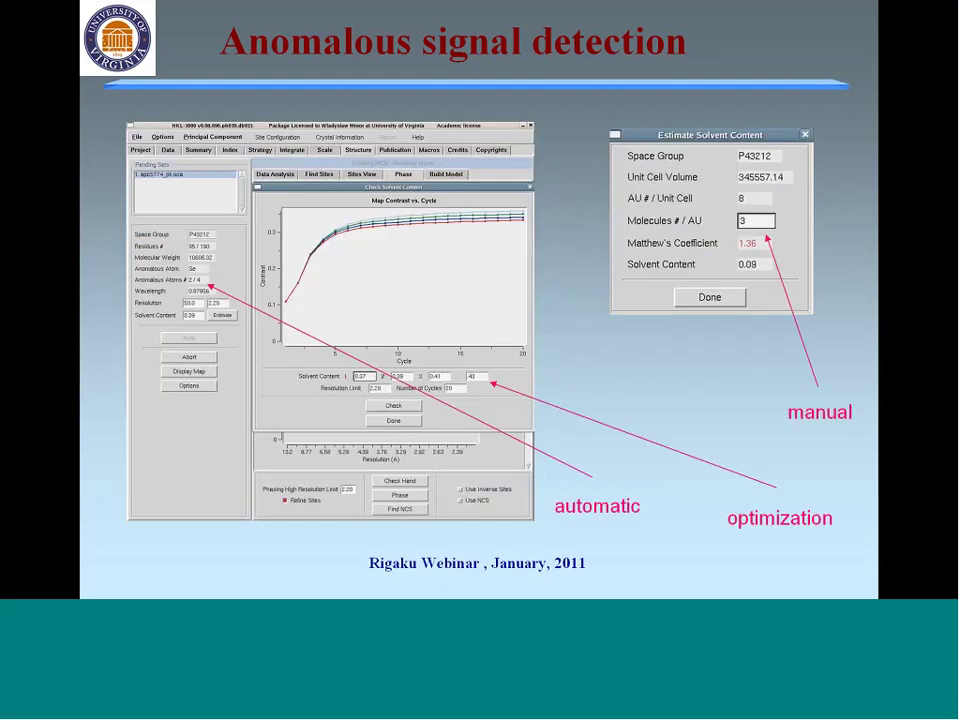